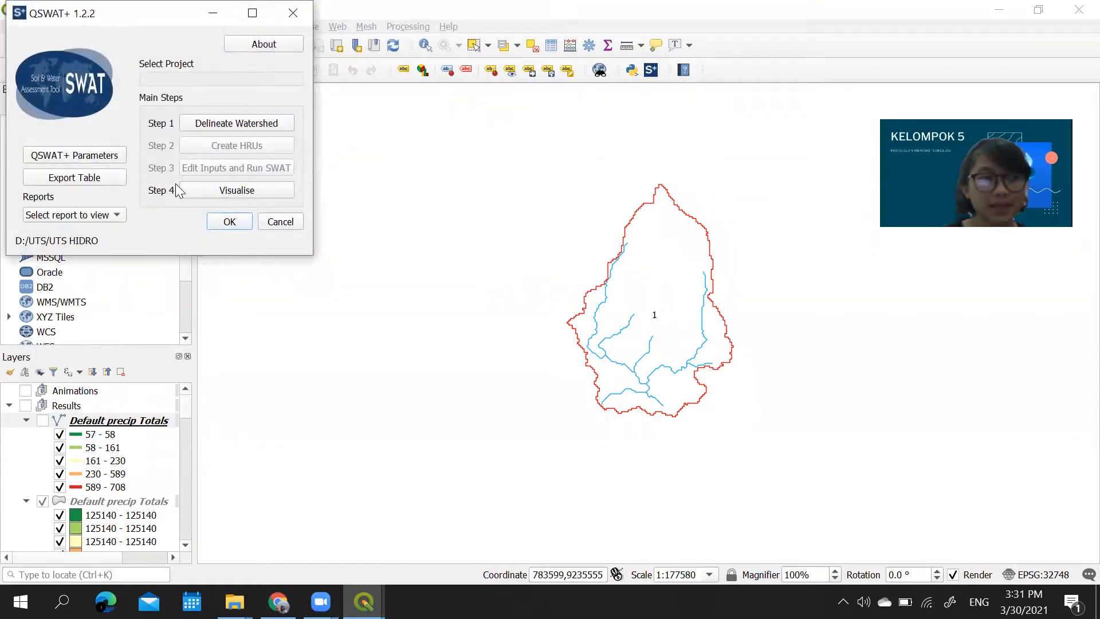
Open the results visualisation, enlarge its window and choose channel_sd_mon as the SWAT+ output table
left_click(197, 191)
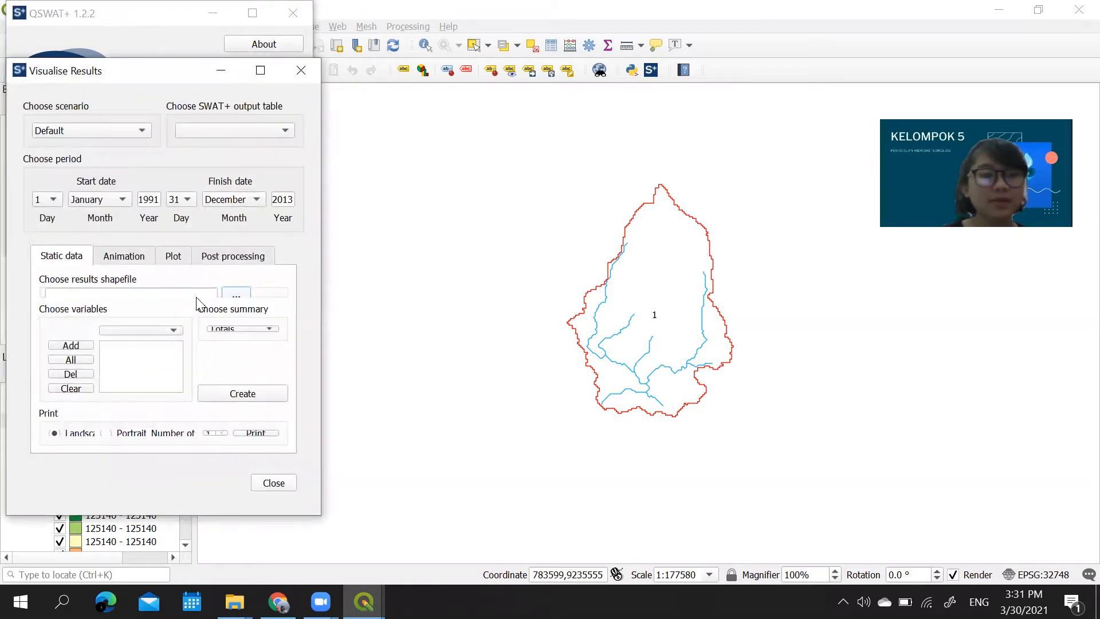
mouse_move(143, 73)
left_mouse_down()
mouse_move(240, 127)
mouse_move(157, 59)
left_mouse_up()
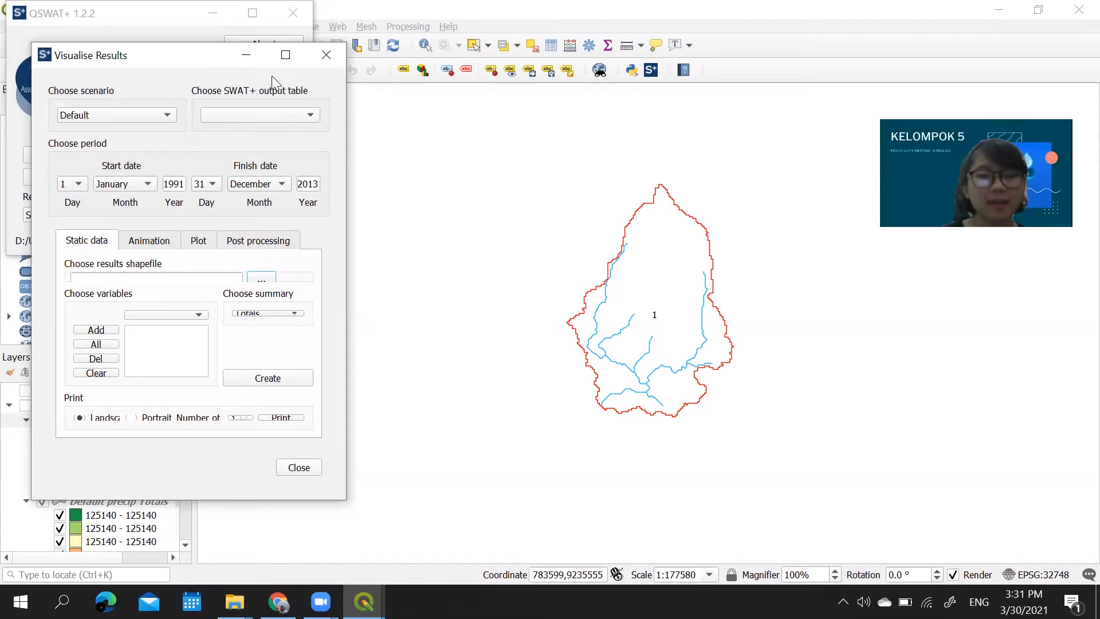
left_click(285, 55)
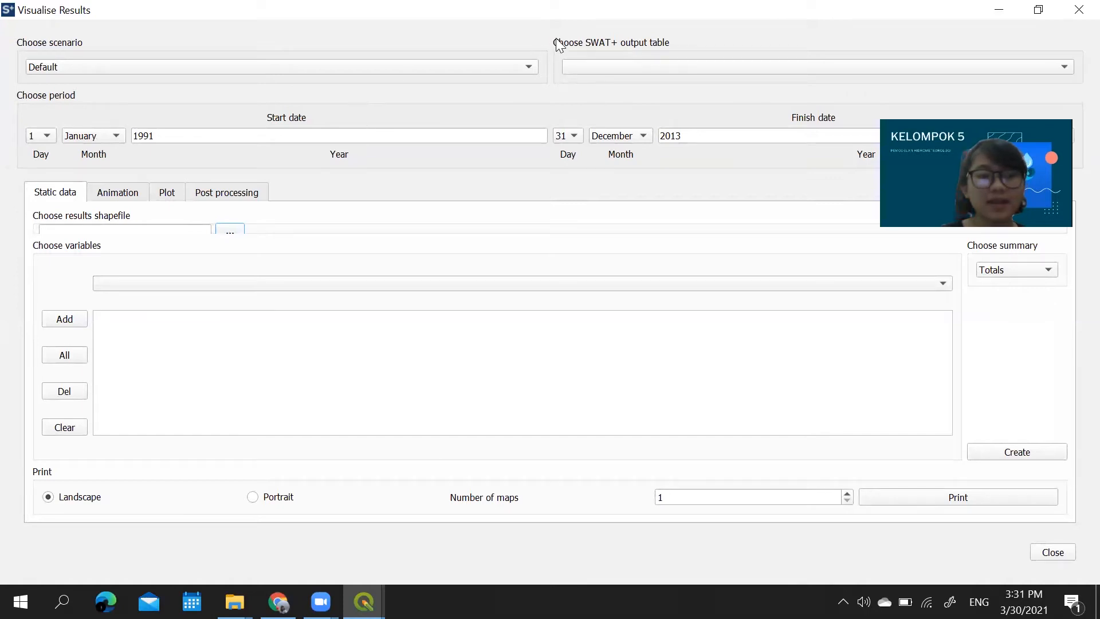
left_click(609, 70)
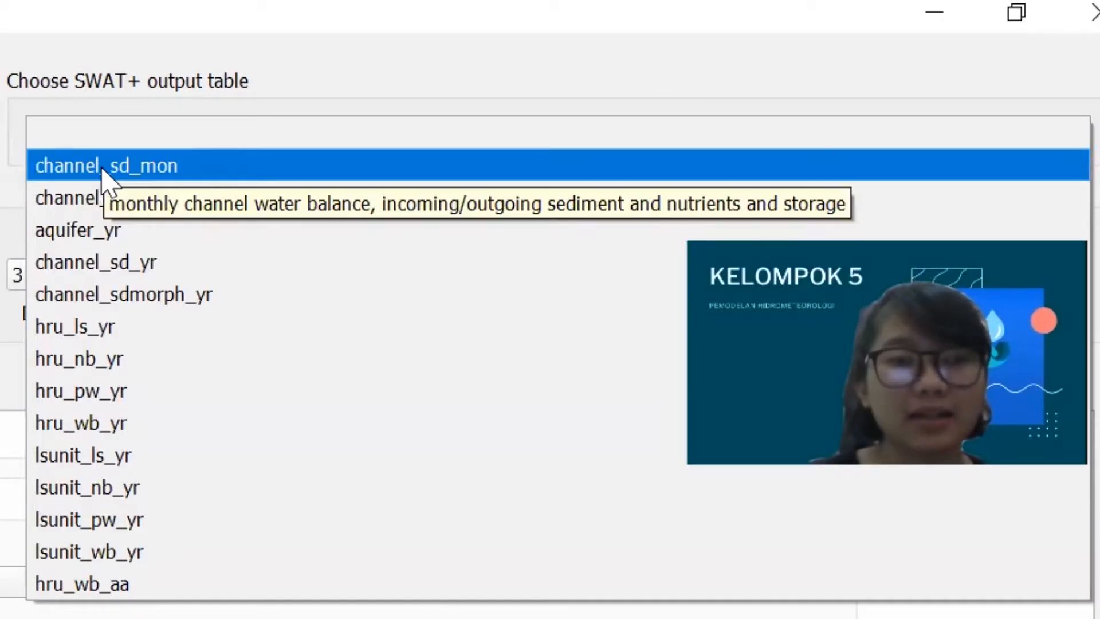
left_click(102, 169)
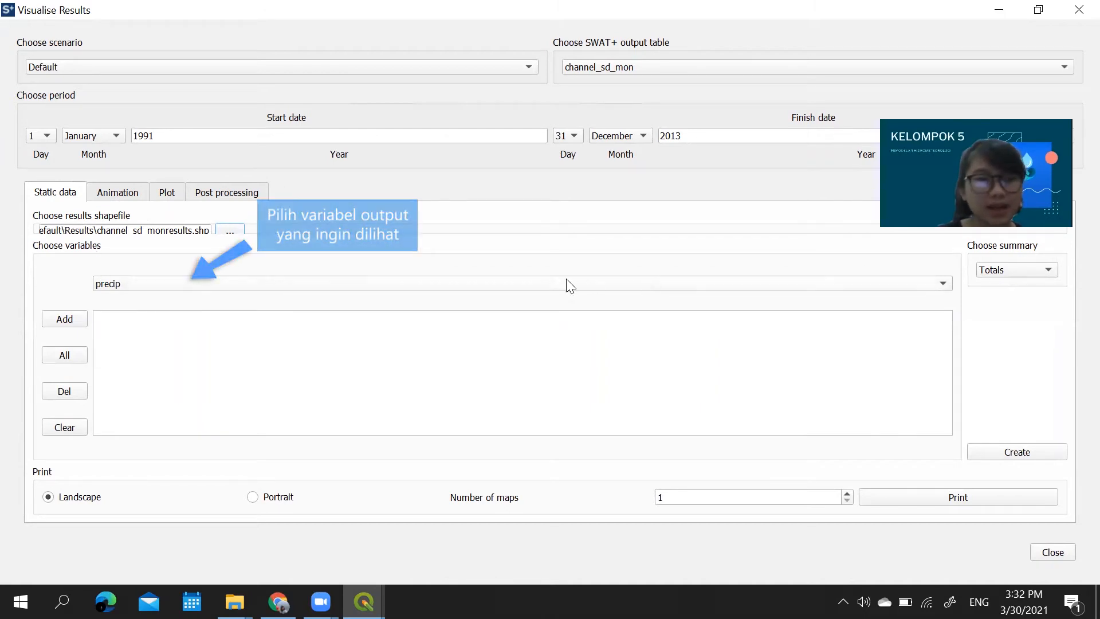
Add precip to the static data variables and create the results map, overwriting the existing channel_sd_monresults.shp
left_click(537, 284)
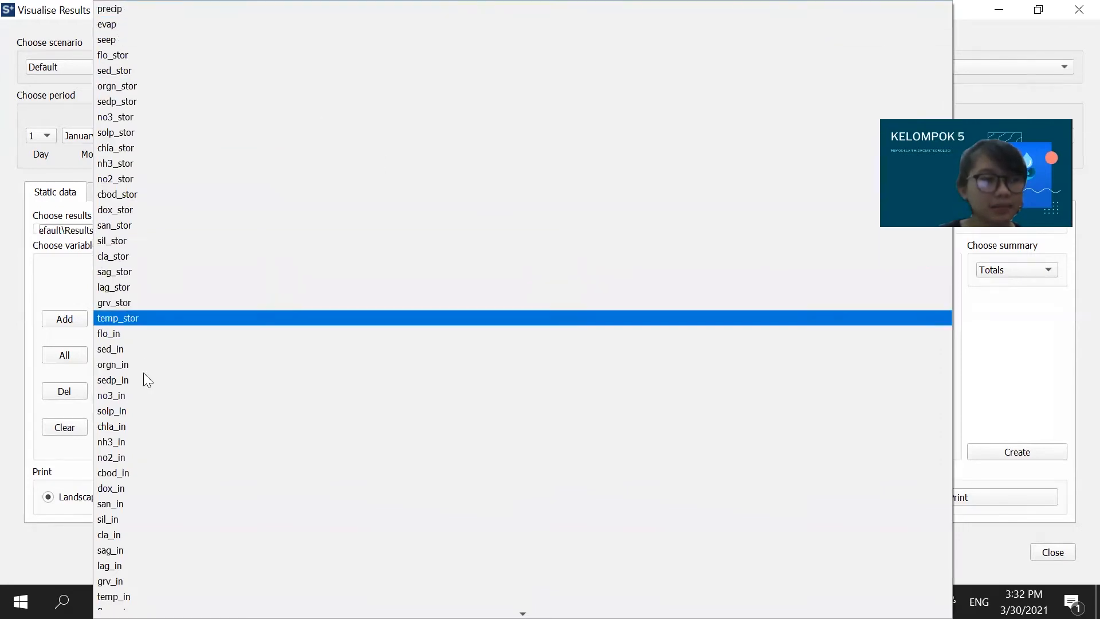
scroll(169, 565, "down", 4)
scroll(168, 493, "up", 4)
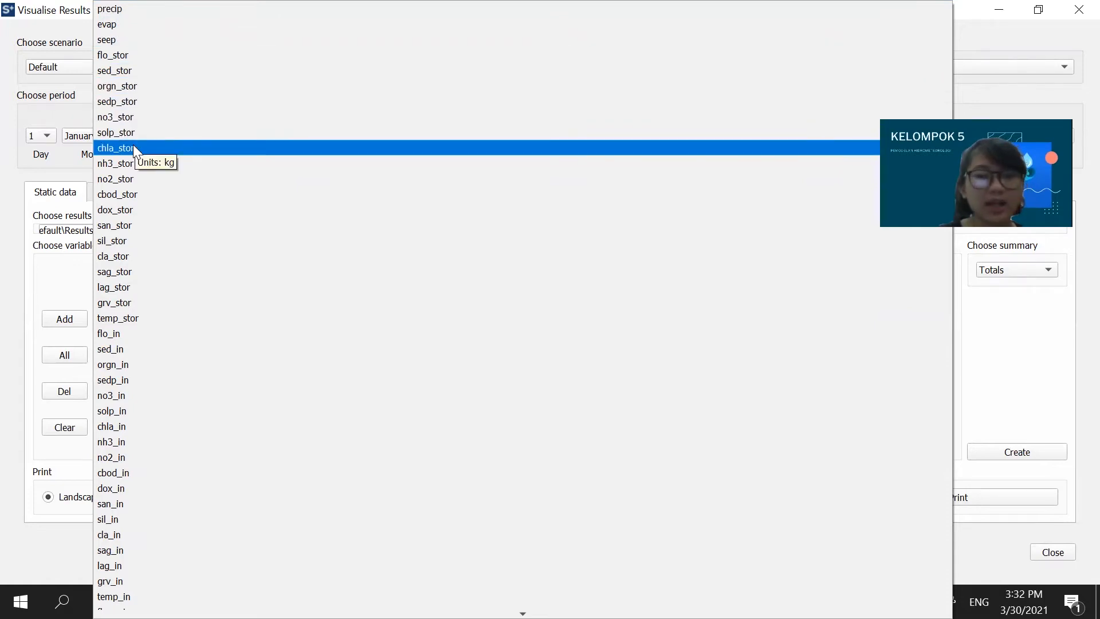
left_click(123, 6)
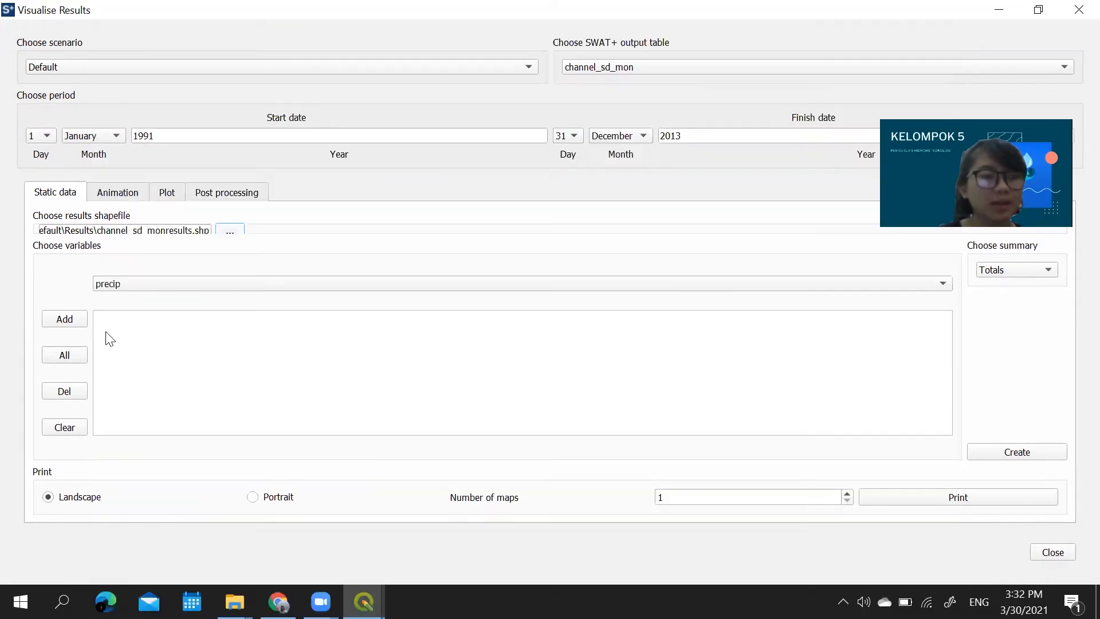
left_click(77, 320)
left_click(135, 318)
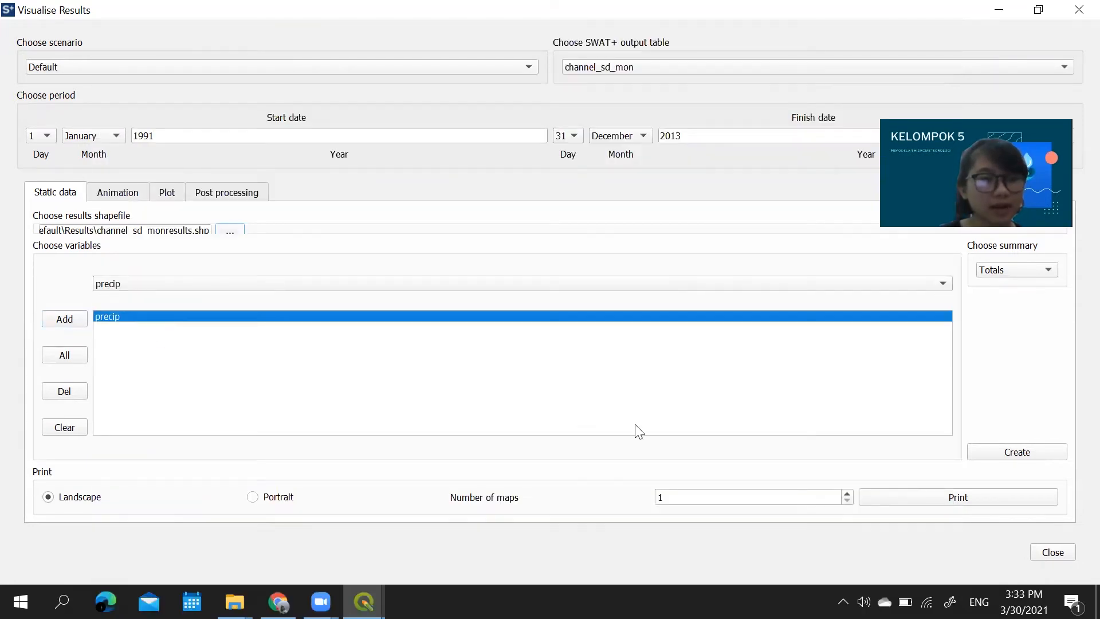
left_click(1016, 452)
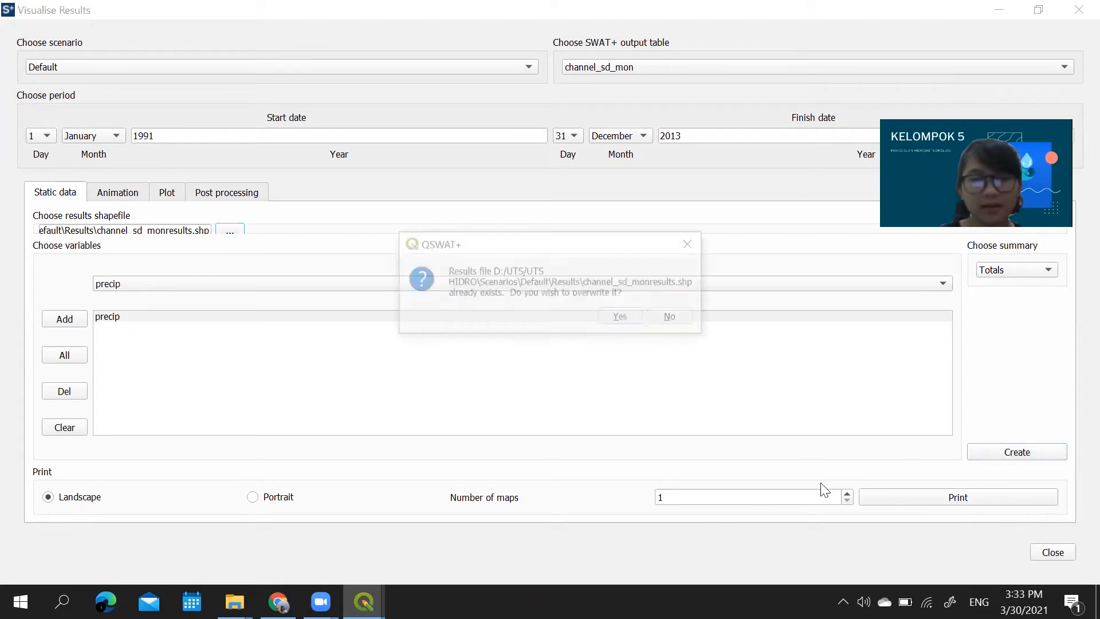
left_click(619, 319)
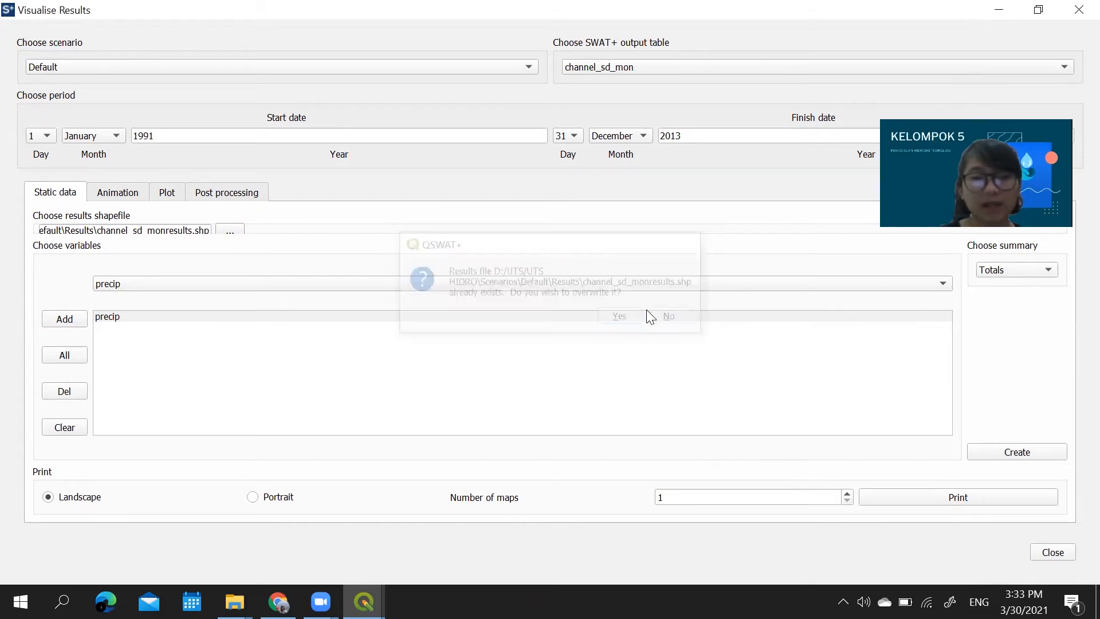
Return to the map and show the selected Default precip Totals channel layer in the Results group, with the watershed in view
double_click(1008, 18)
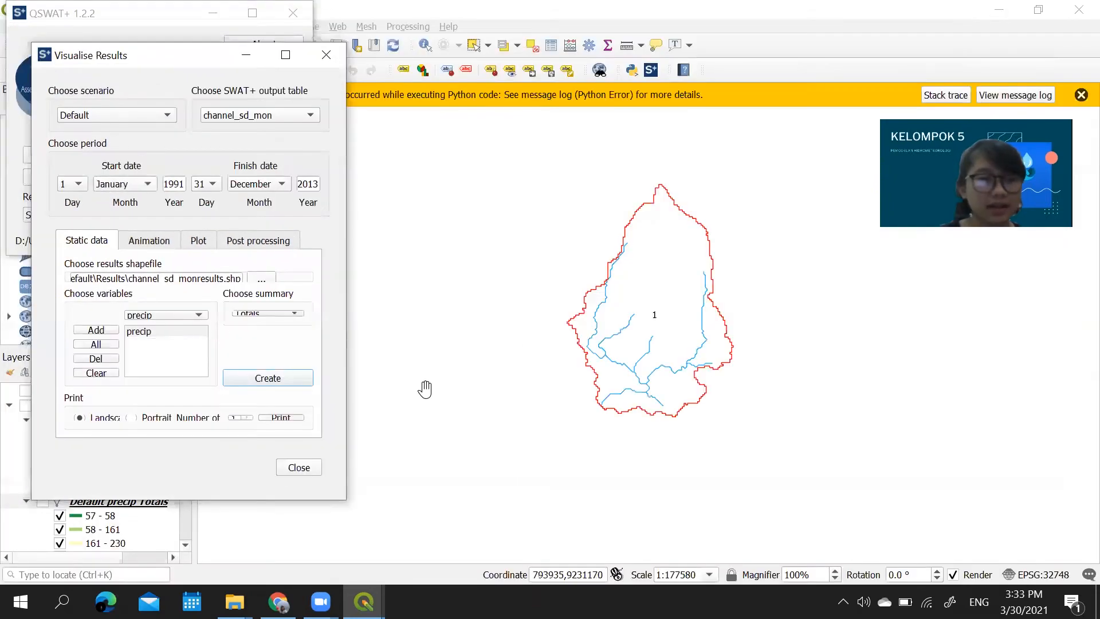
left_click(447, 441)
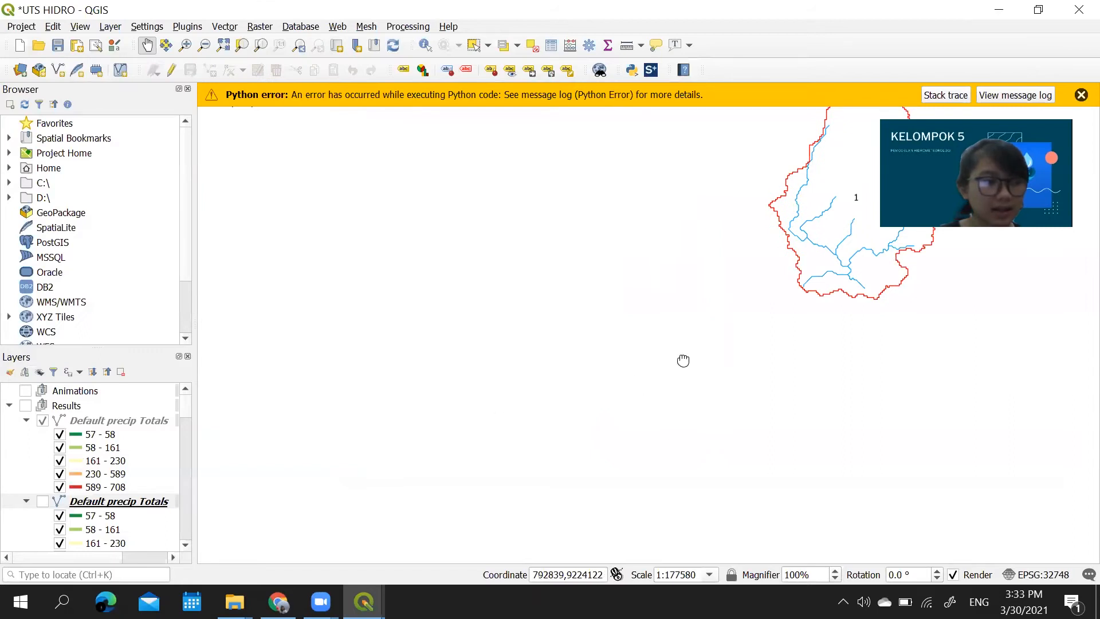
left_click_drag(683, 361, 455, 484)
scroll(30, 496, "down", 3)
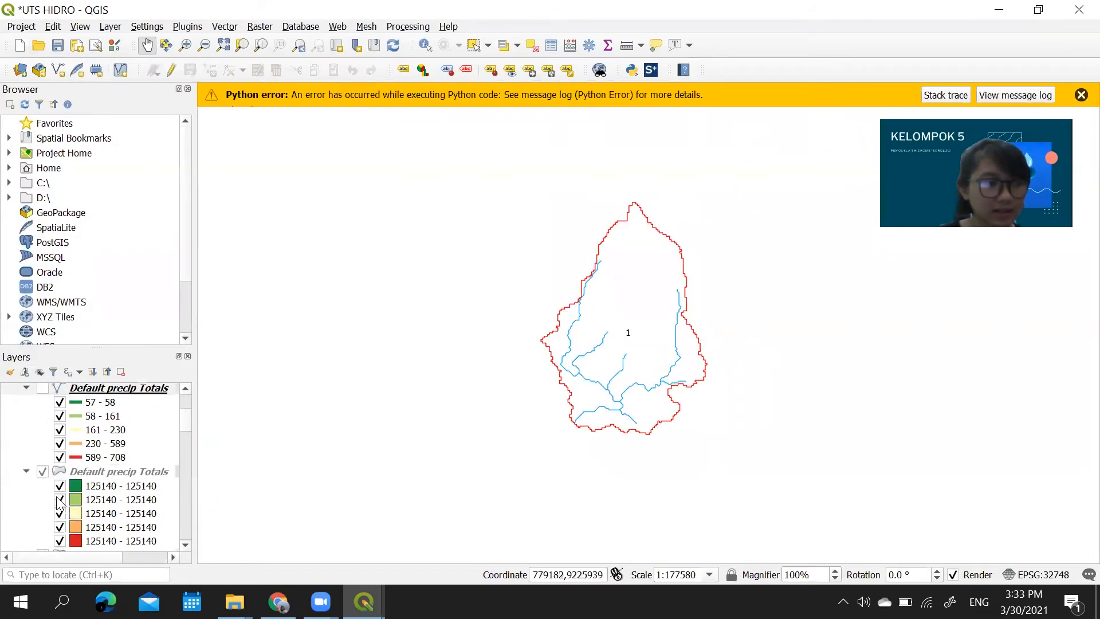
scroll(68, 494, "up", 3)
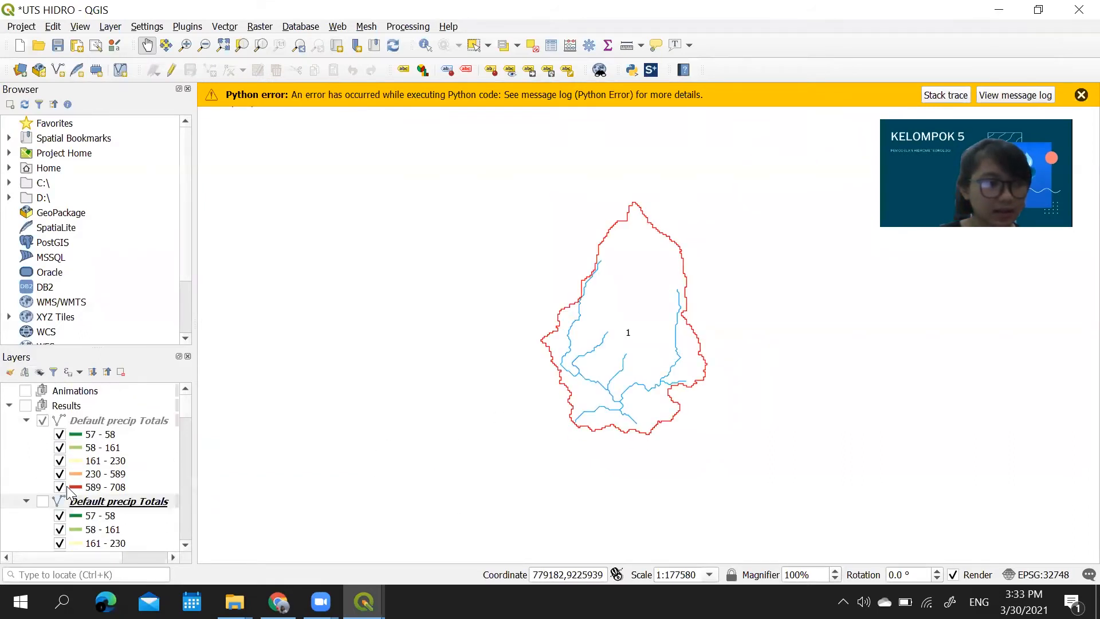
left_click(43, 502)
mouse_move(545, 445)
left_mouse_down()
mouse_move(580, 454)
mouse_move(552, 466)
left_mouse_up()
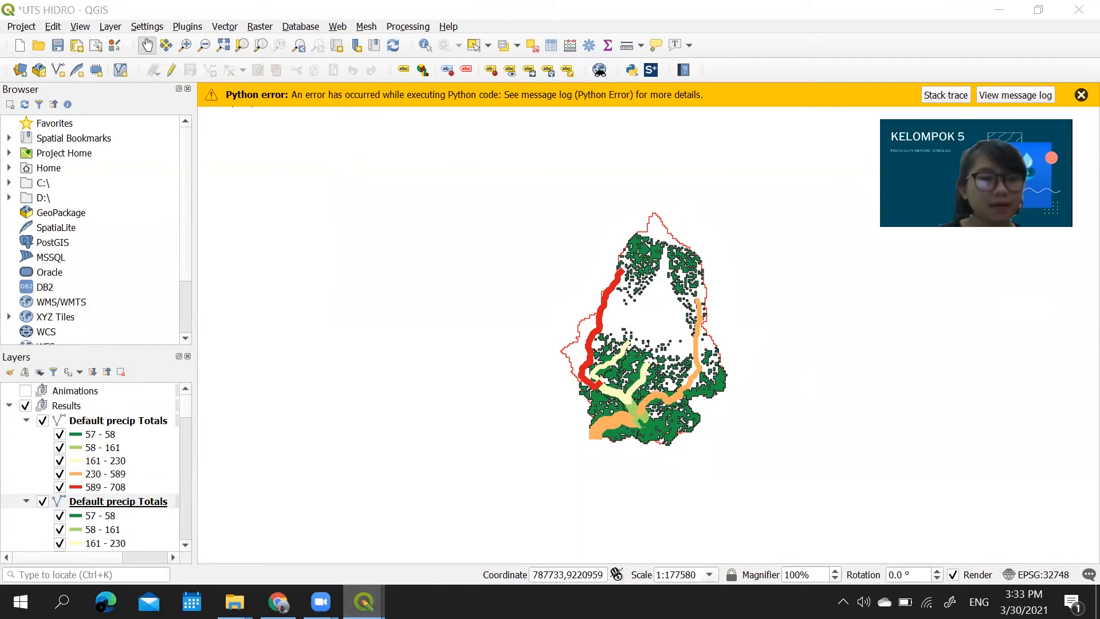
Go back to the Visualise Results window and set up a new animation of the precip variable
mouse_move(364, 602)
left_click(556, 541)
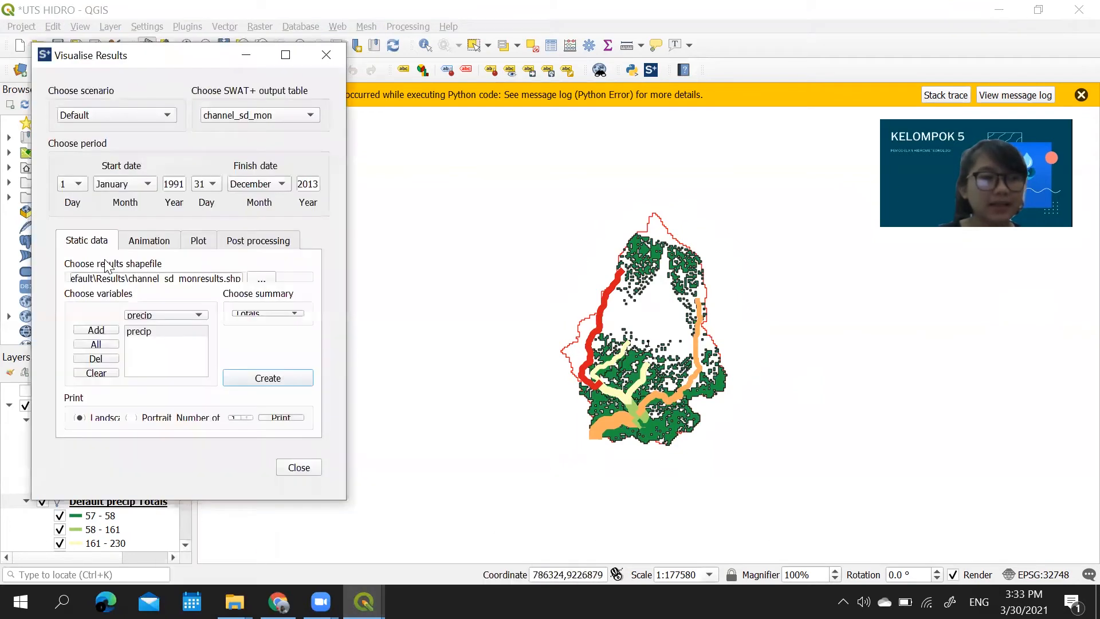
left_click(144, 242)
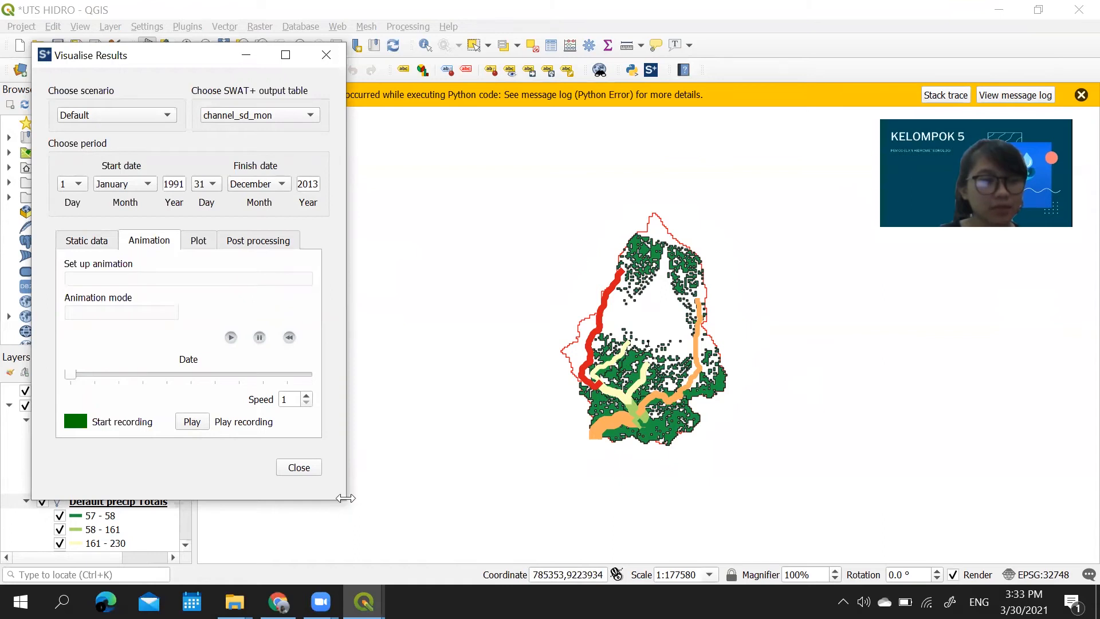
left_click_drag(346, 498, 545, 513)
left_click(433, 289)
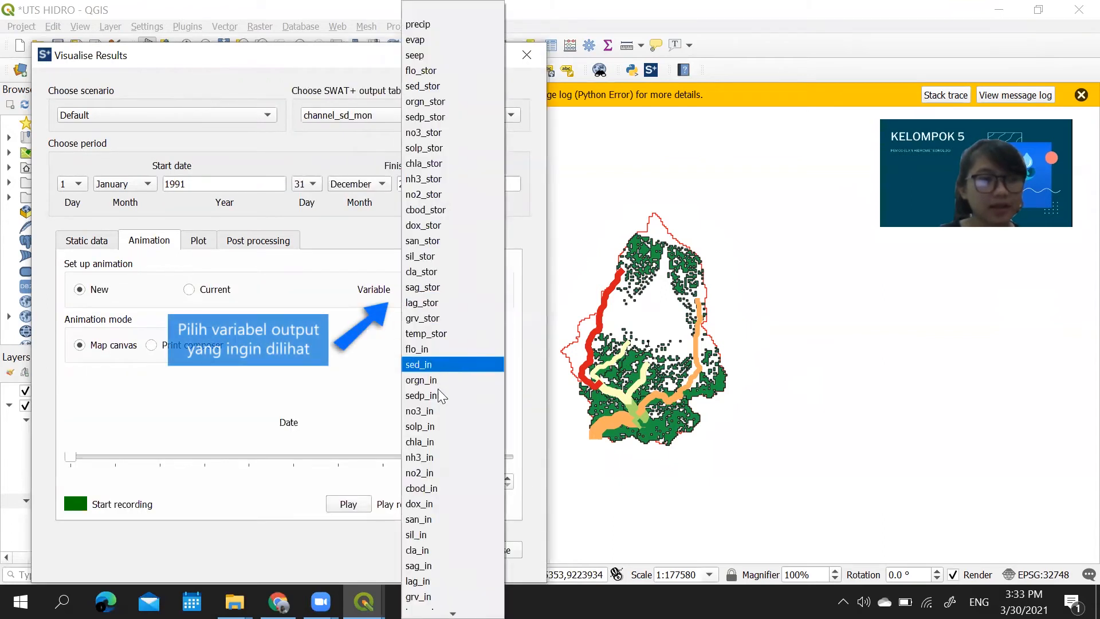
left_click(439, 24)
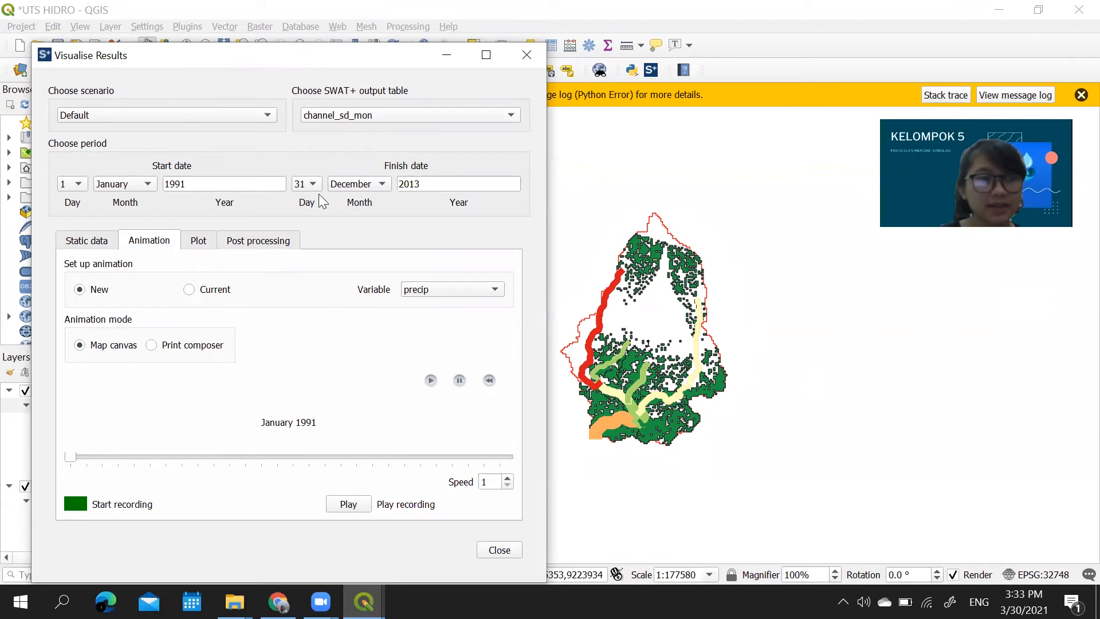
Play the precip animation on the map canvas and set its speed to 3
left_click(431, 380)
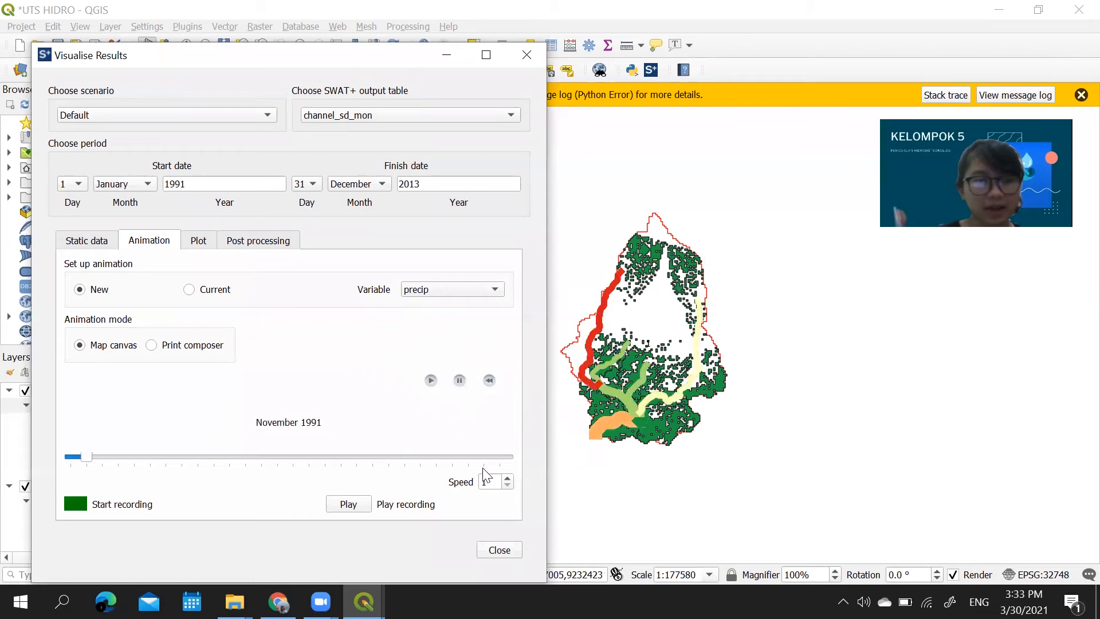
double_click(493, 482)
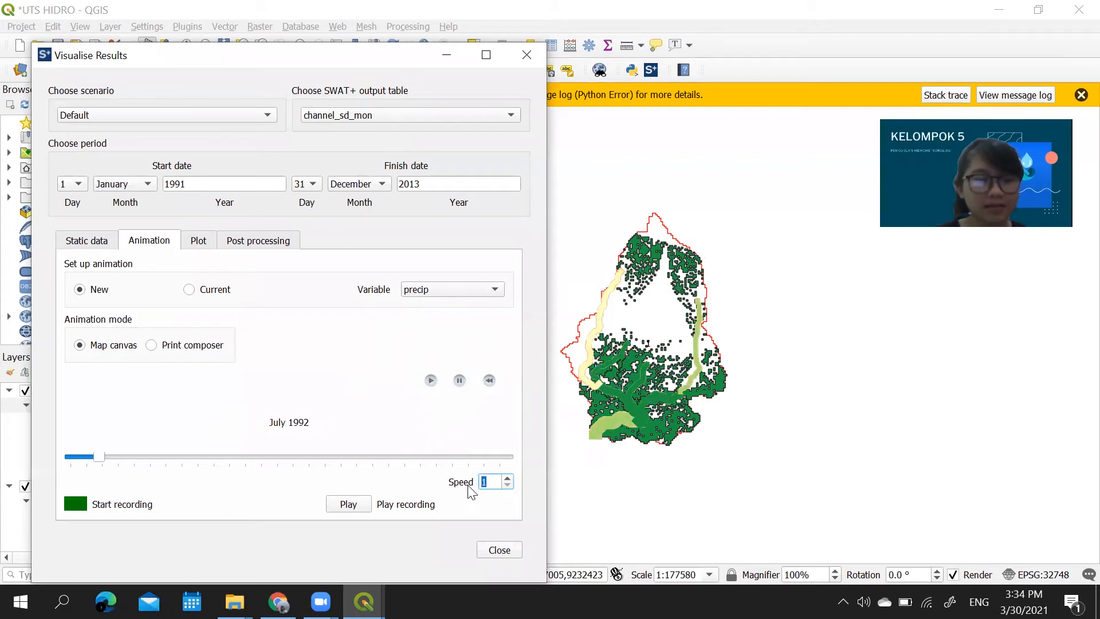
type("30")
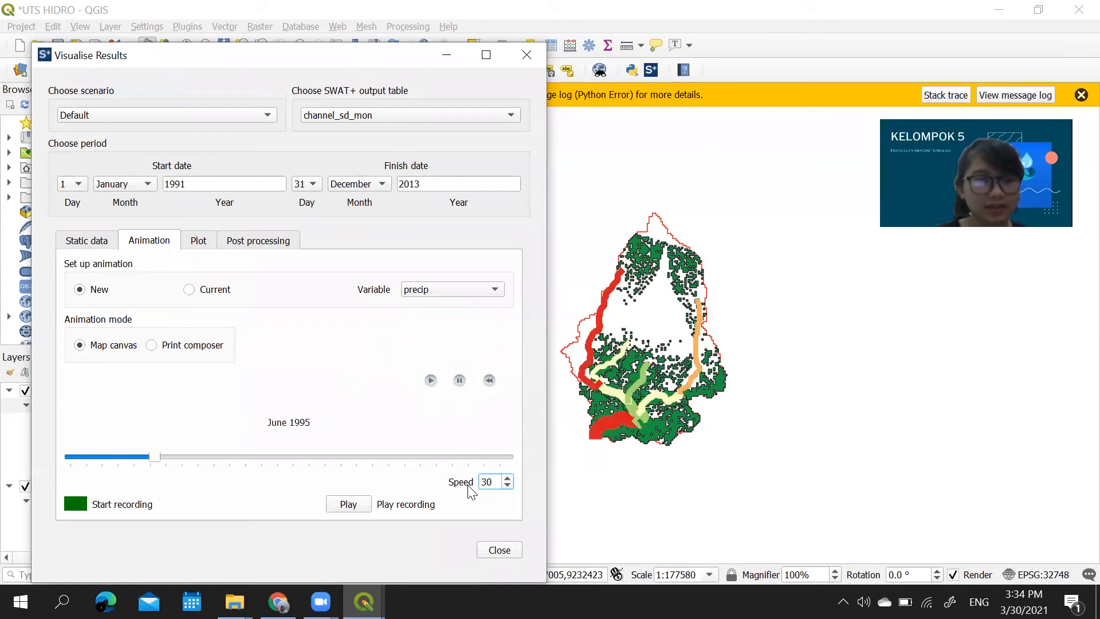
key("BackSpace")
key("BackSpace")
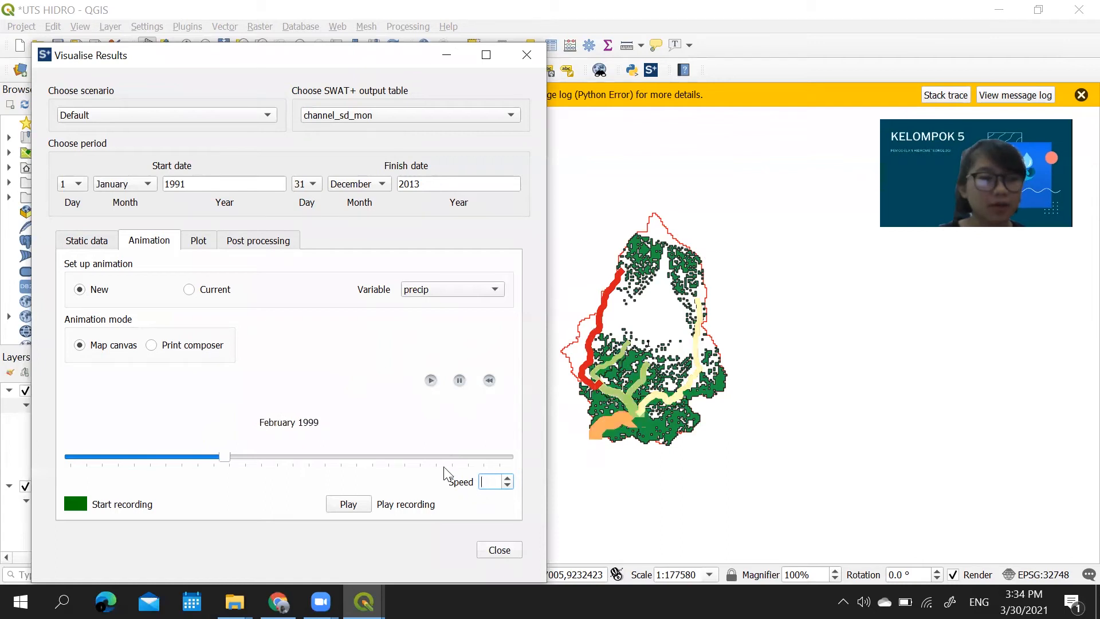
type("3")
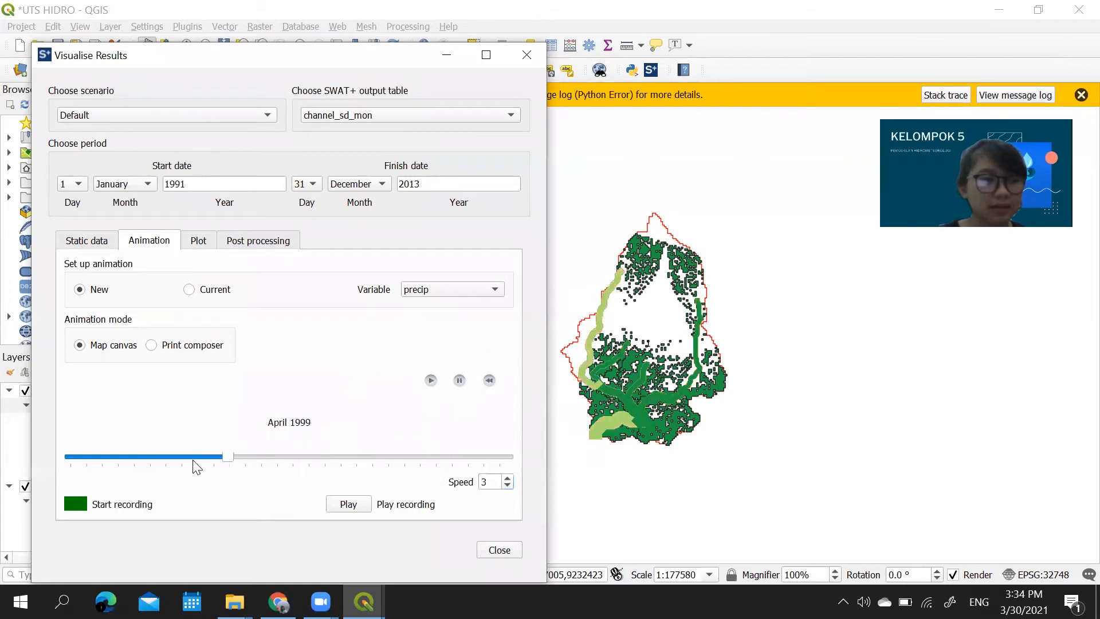
Rewind the animation to January 1991, record it while it plays, and stop to write the animated GIF
left_click_drag(226, 461, 5, 488)
left_click(73, 505)
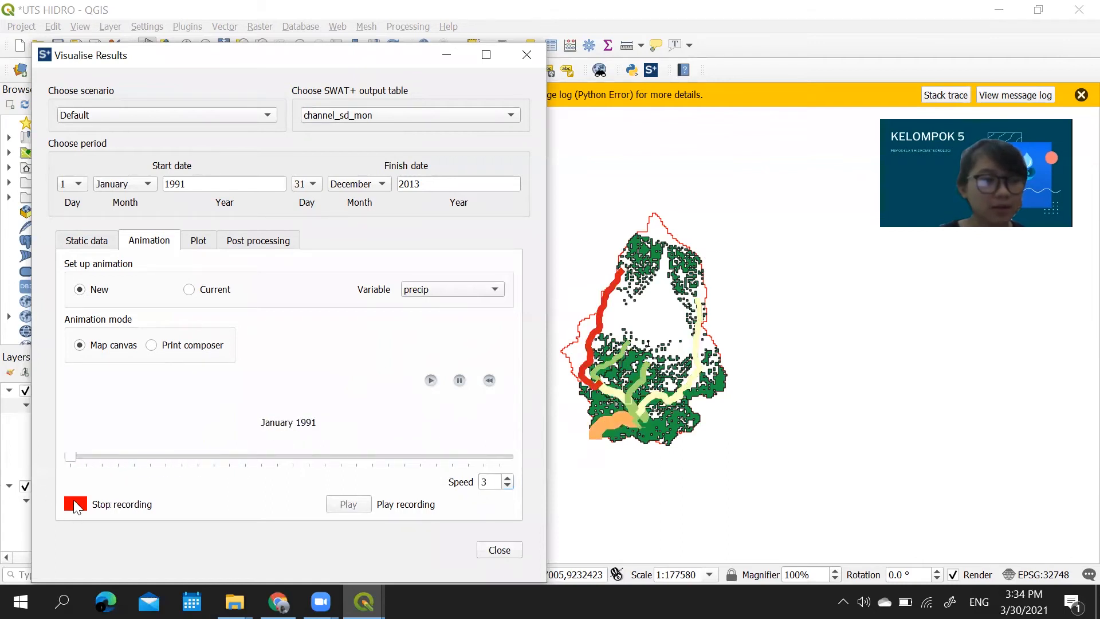
left_click(425, 380)
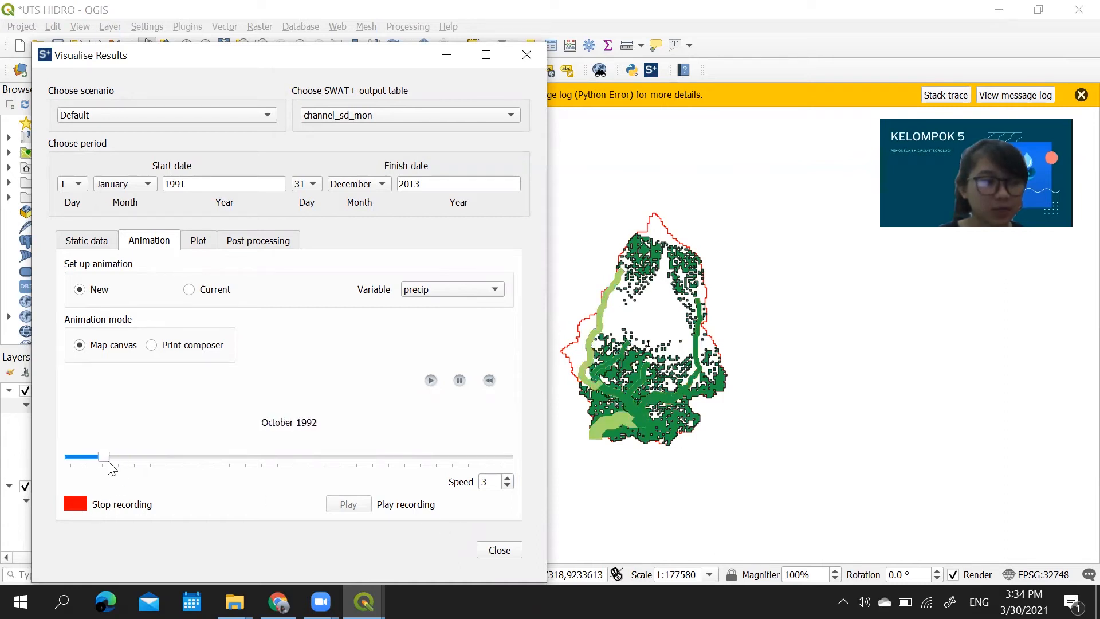
left_click(84, 506)
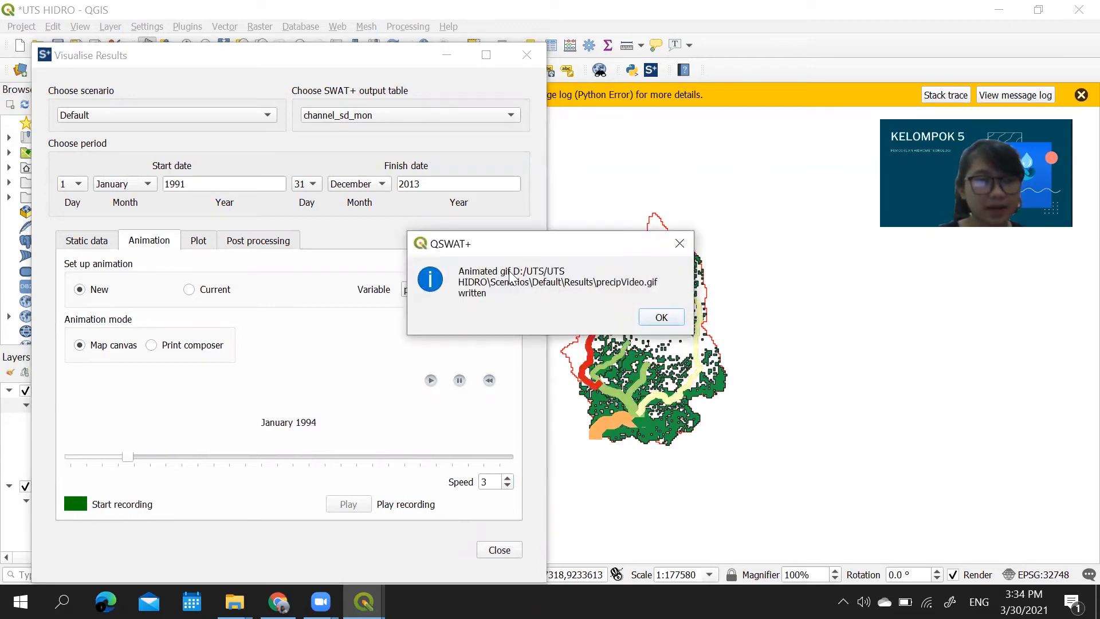
key("Return")
Add a plot row for the precip variable of unit 1 from the channel_sd_mon table
left_click(208, 240)
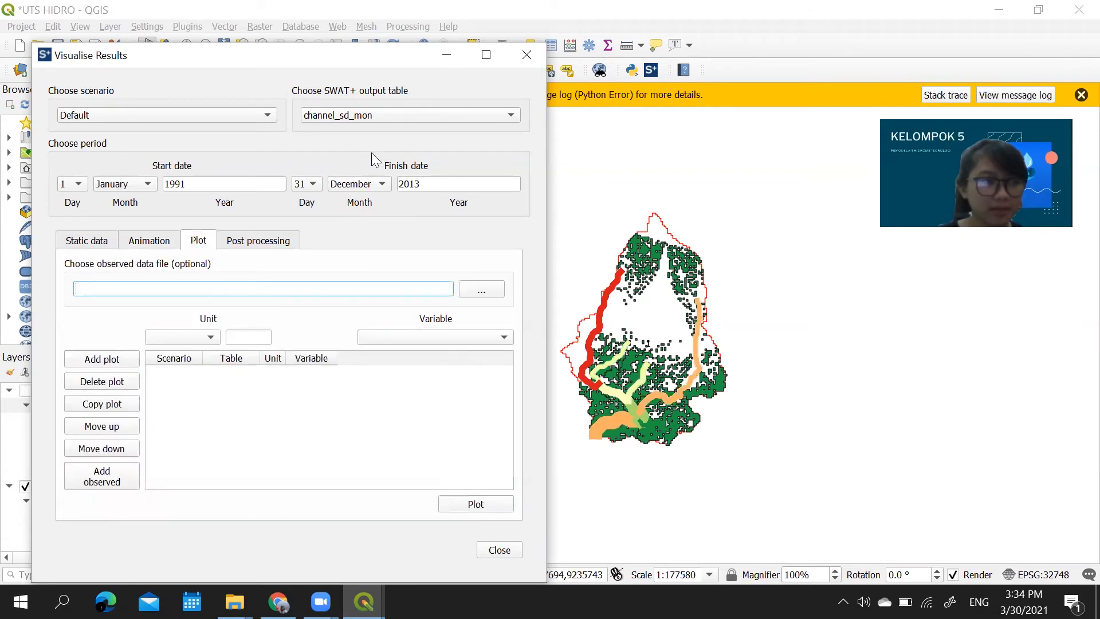
left_click(417, 342)
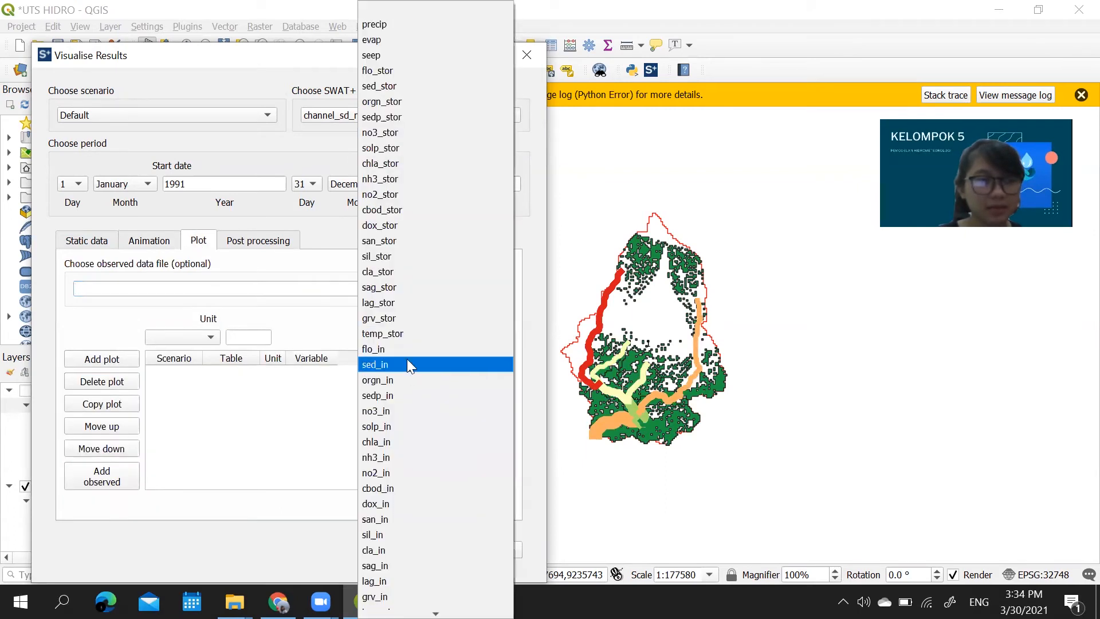
left_click(388, 27)
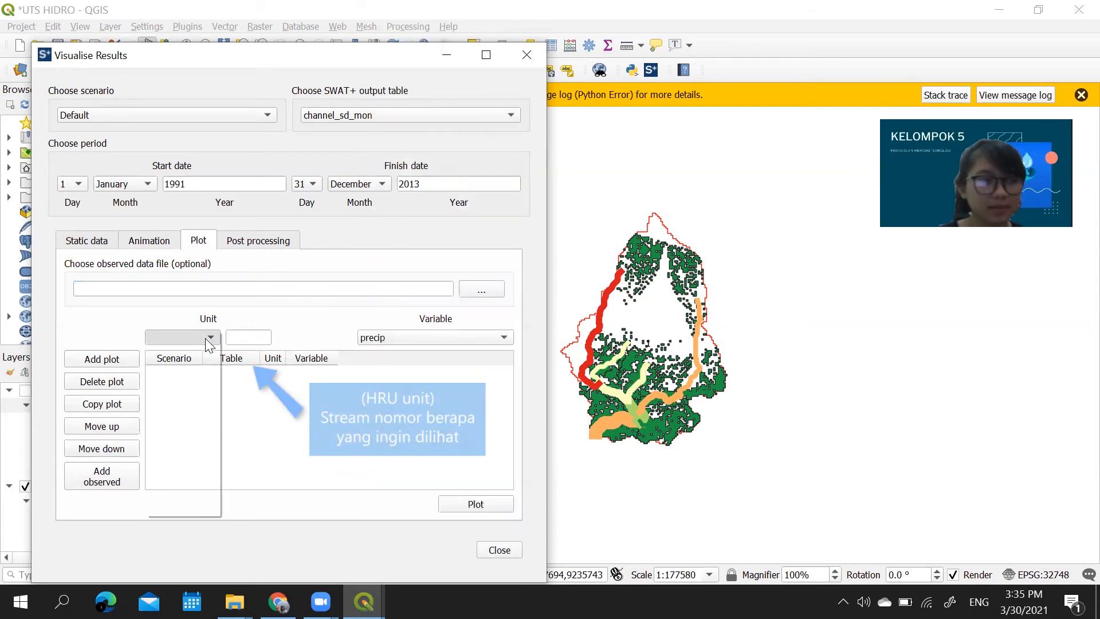
left_click(200, 338)
left_click(201, 359)
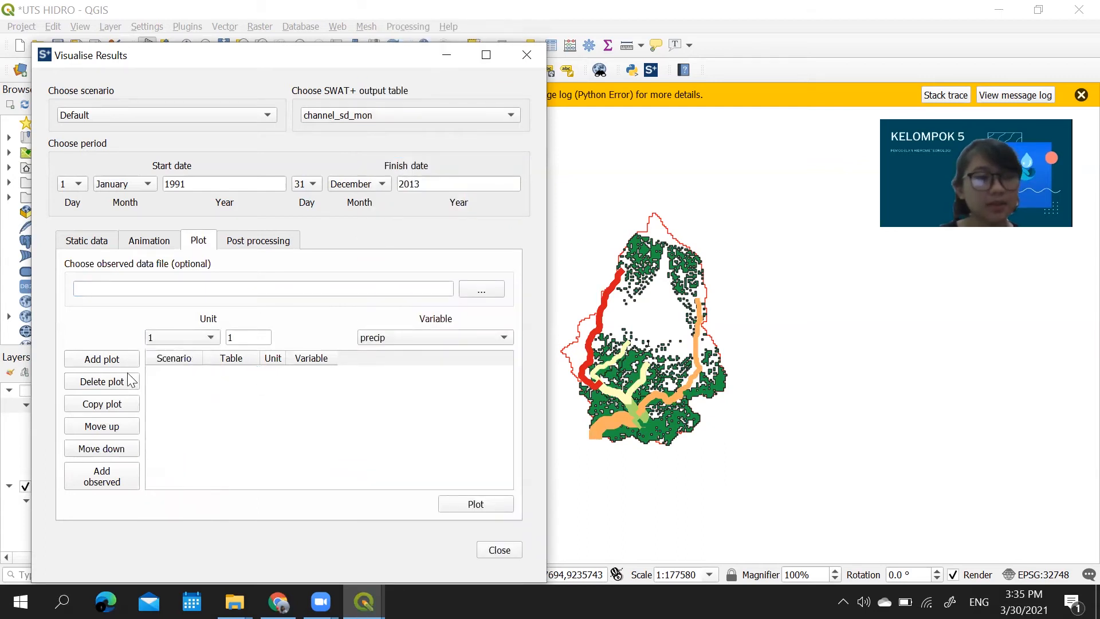
left_click(242, 374)
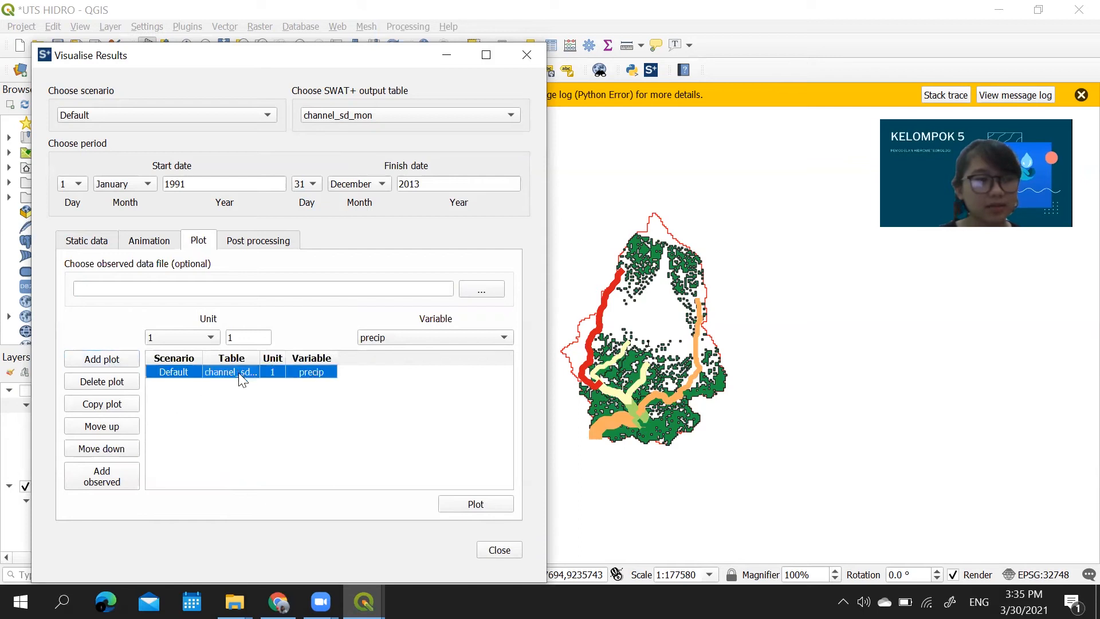
Plot the precip row for unit 1 and save its data as a CSV file named precip in Documents
left_click(469, 508)
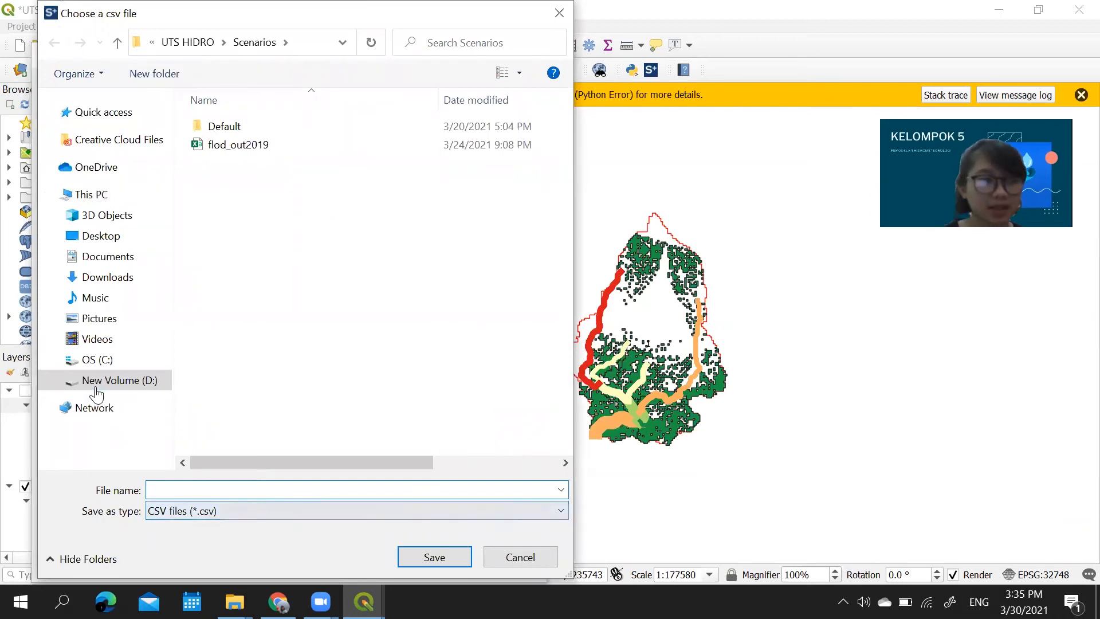
left_click(94, 387)
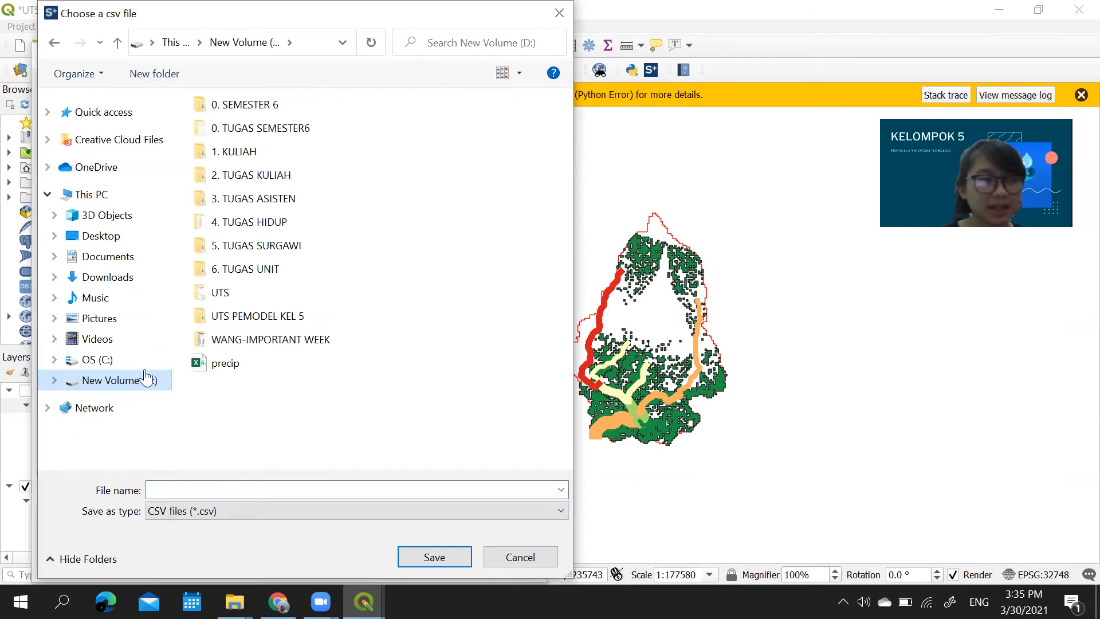
left_click(113, 259)
left_click(195, 488)
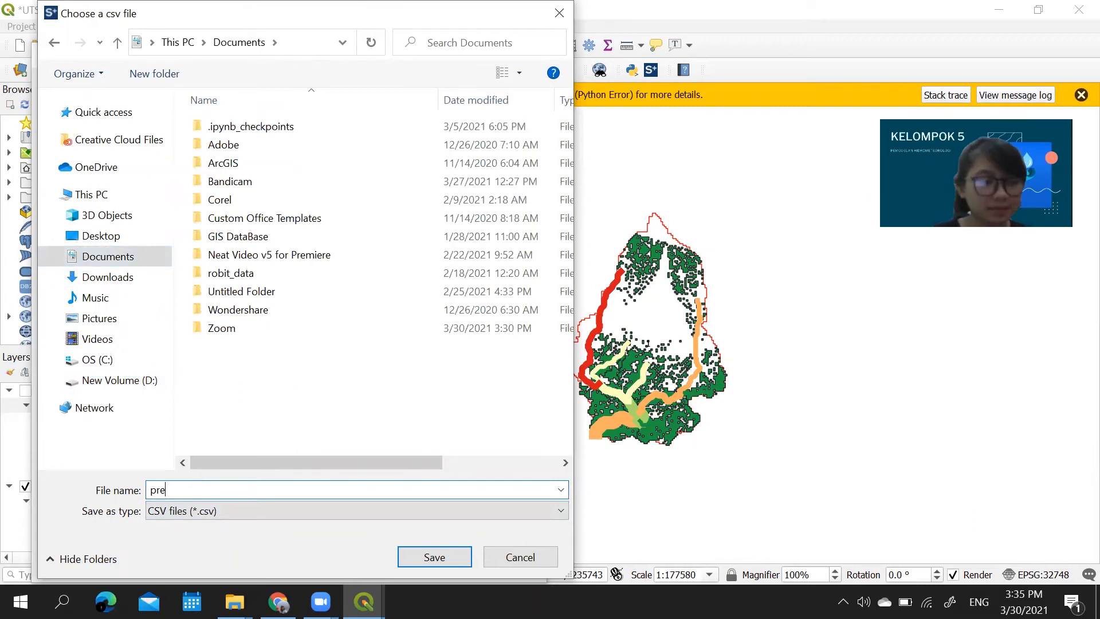
key("Return")
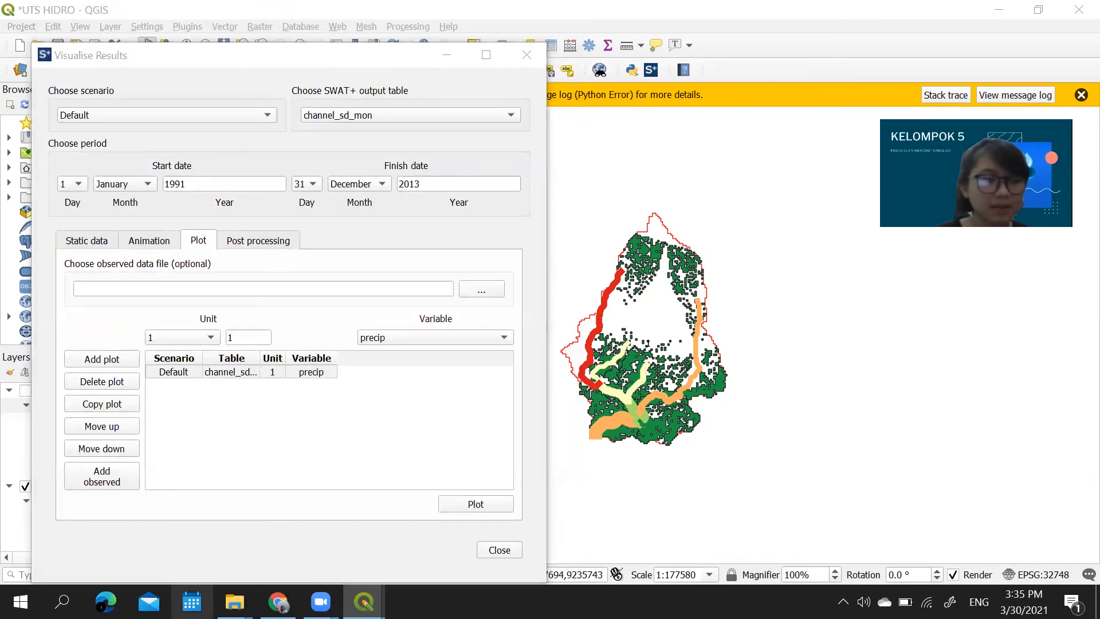
Switch to File Explorer, open the precip CSV from Documents in Excel, and examine its monthly precipitation values
mouse_move(235, 601)
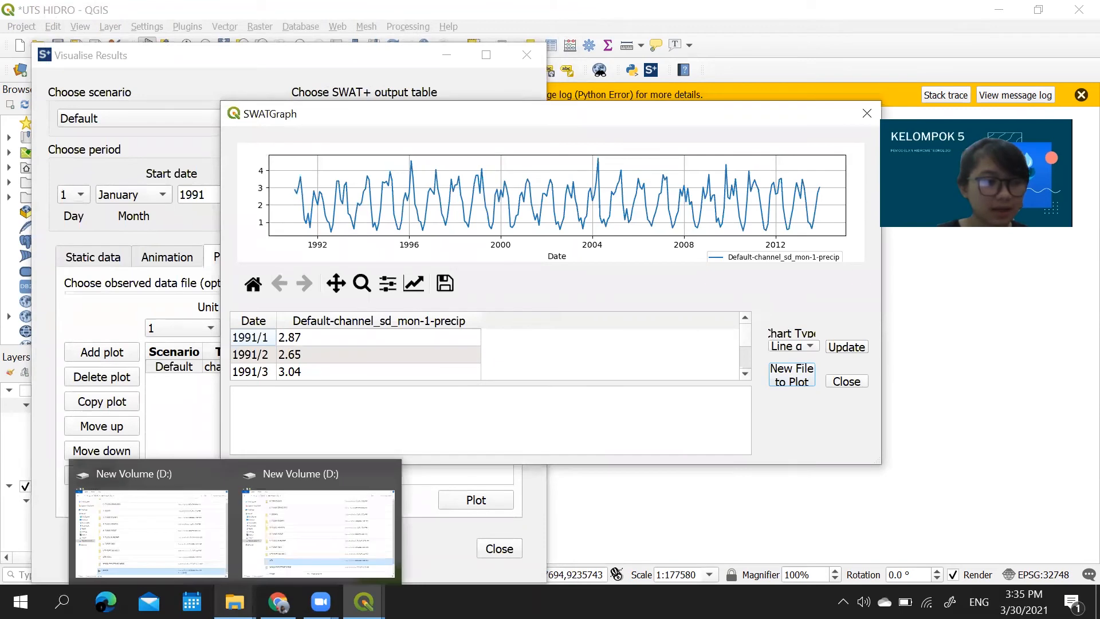
left_click(202, 552)
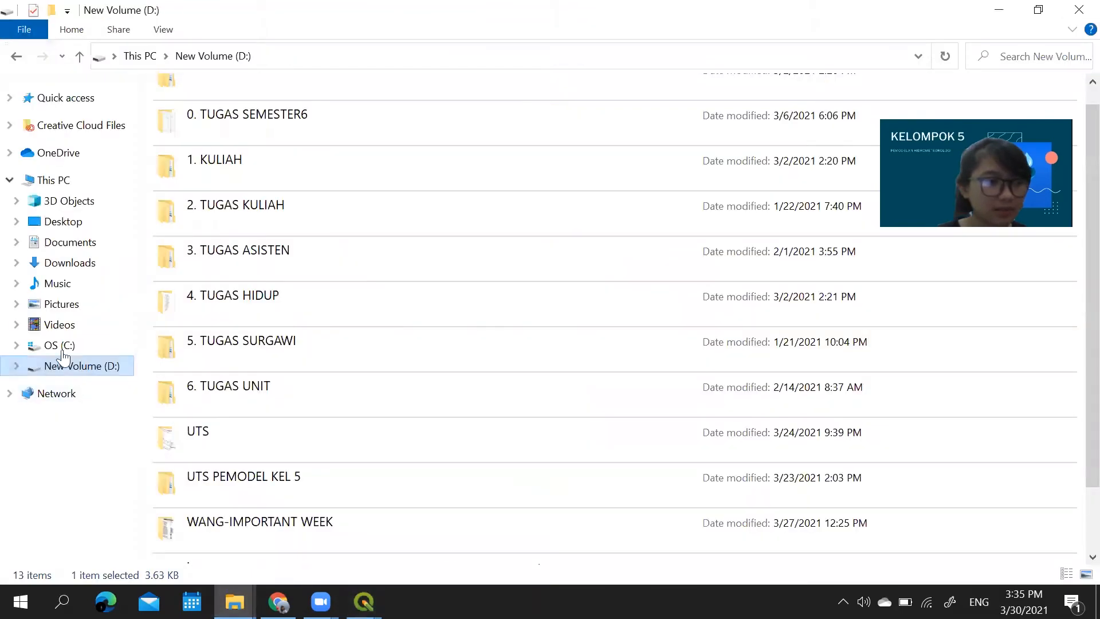
left_click(60, 264)
left_click(67, 242)
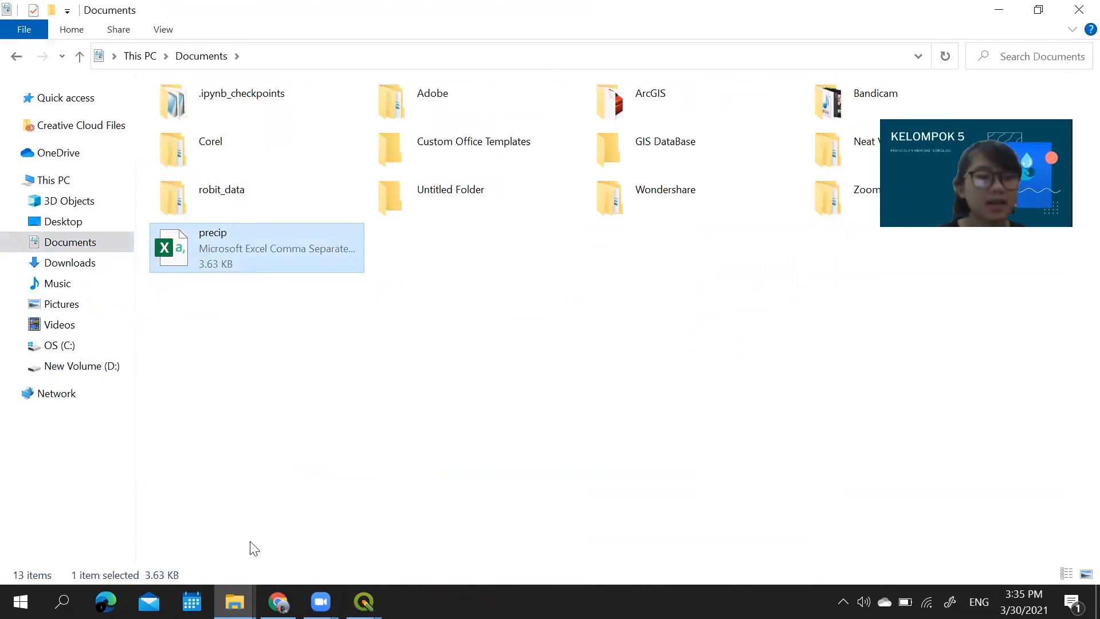
double_click(219, 252)
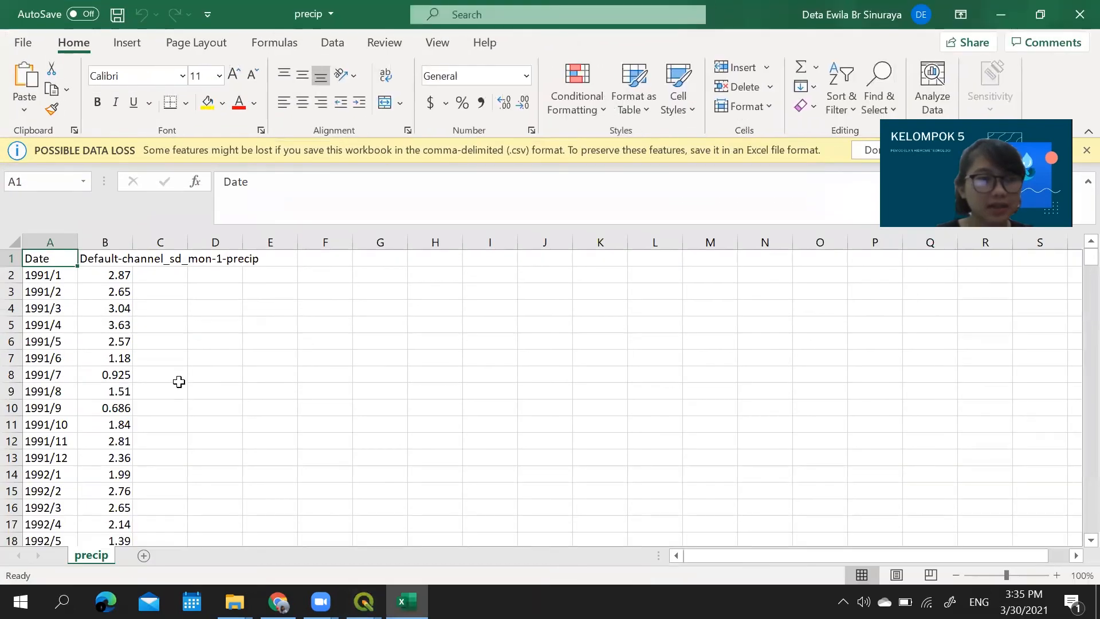
scroll(77, 378, "down", 1)
scroll(77, 378, "up", 1)
scroll(77, 376, "down", 8)
scroll(79, 375, "down", 3)
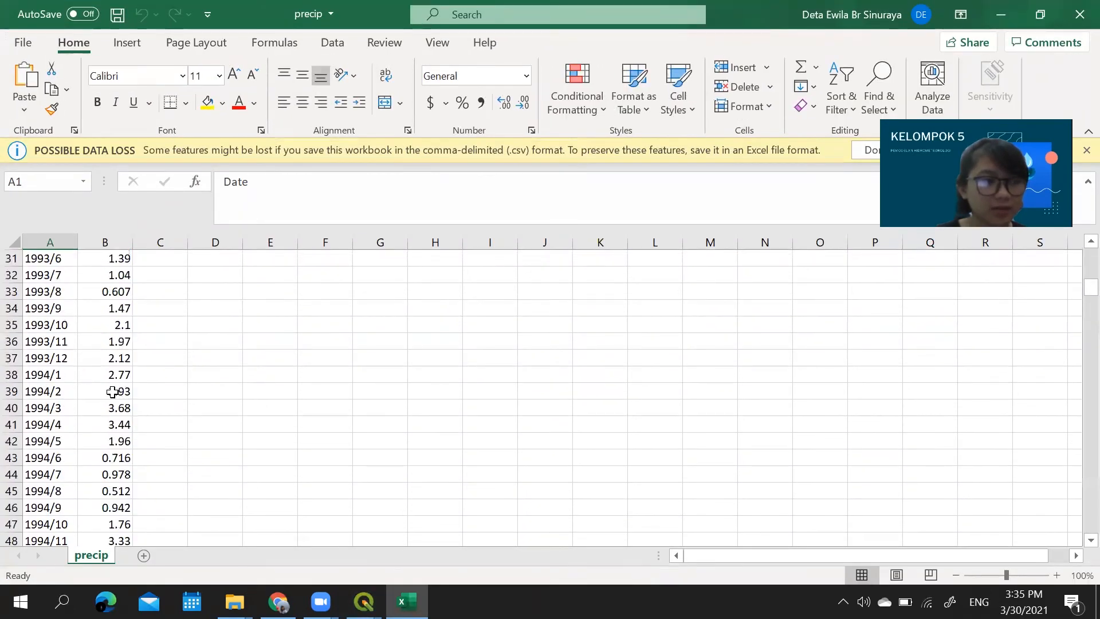
scroll(265, 531, "up", 11)
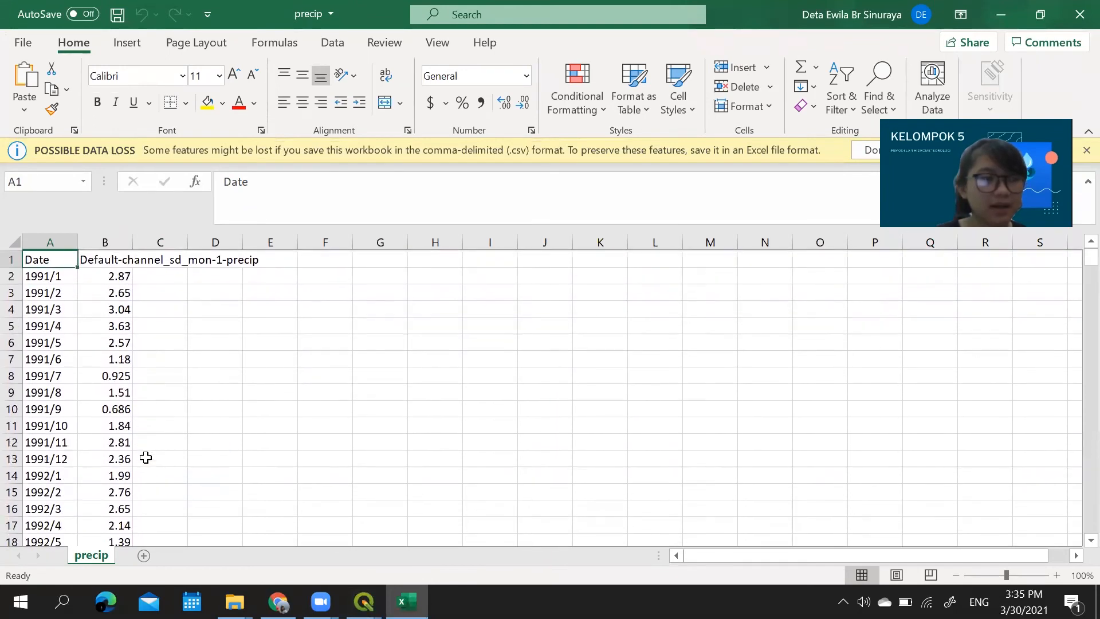
Return to the SWATGraph window in QGIS and check the plot's border and spacing settings without changing them
mouse_move(364, 602)
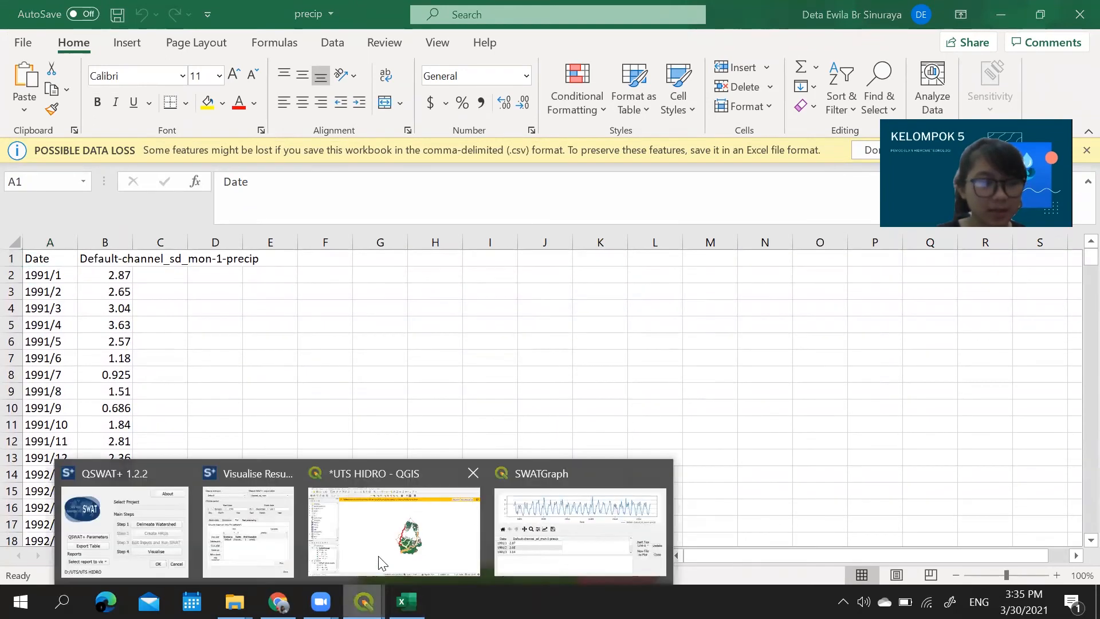
left_click(568, 531)
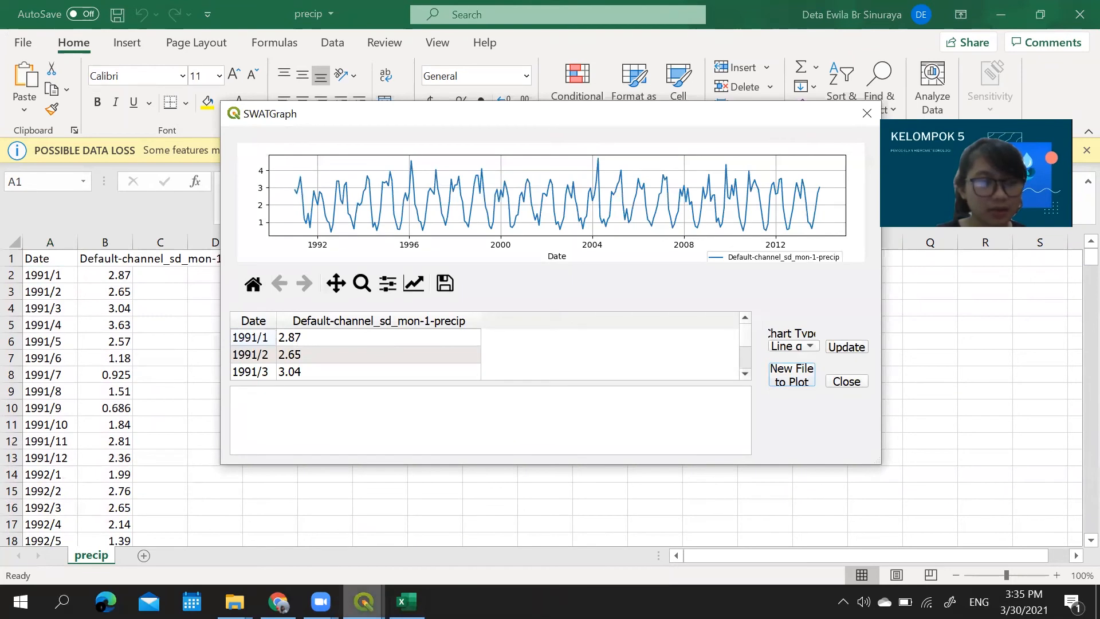
mouse_move(364, 602)
left_click(383, 530)
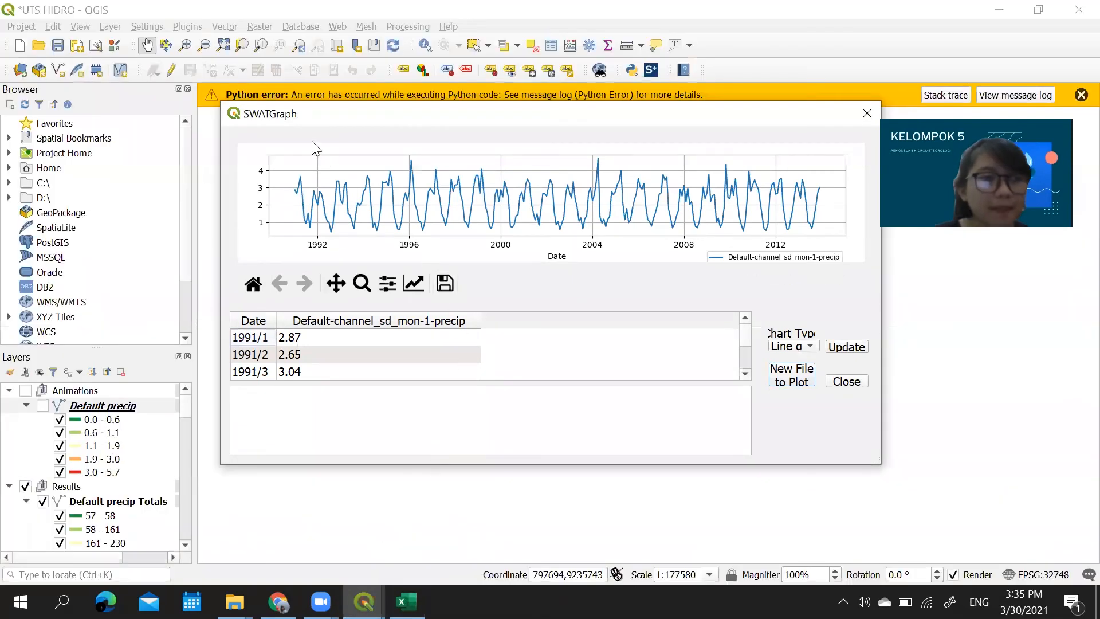
left_click(383, 291)
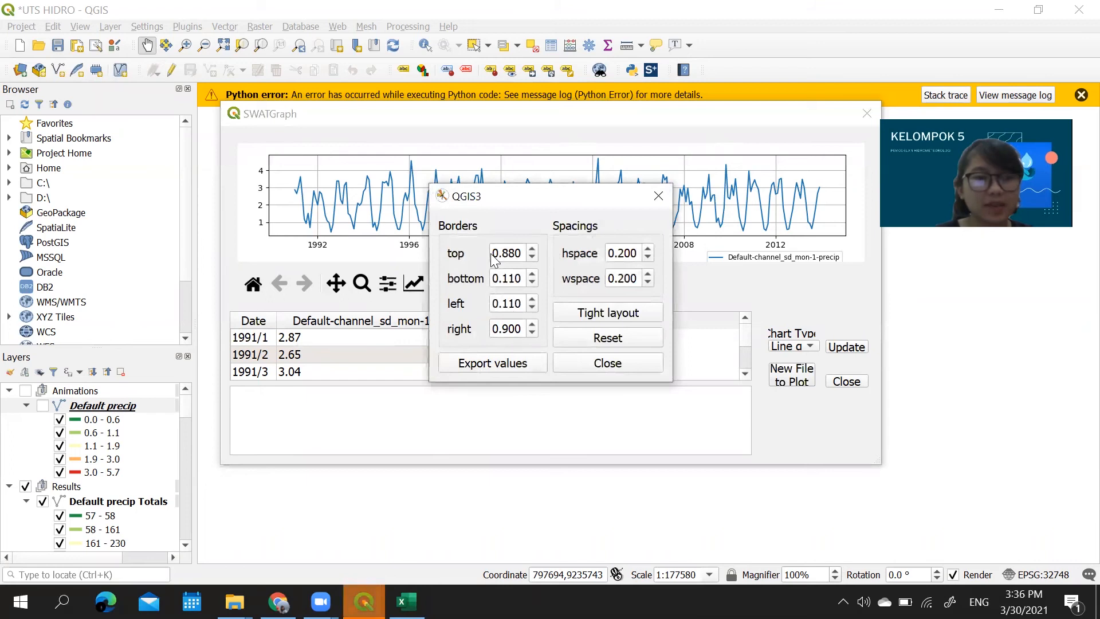
left_click(659, 196)
Title the graph Grafik and give its precip curve the Dotted line style with the Steps (Mid) draw style
left_click(414, 284)
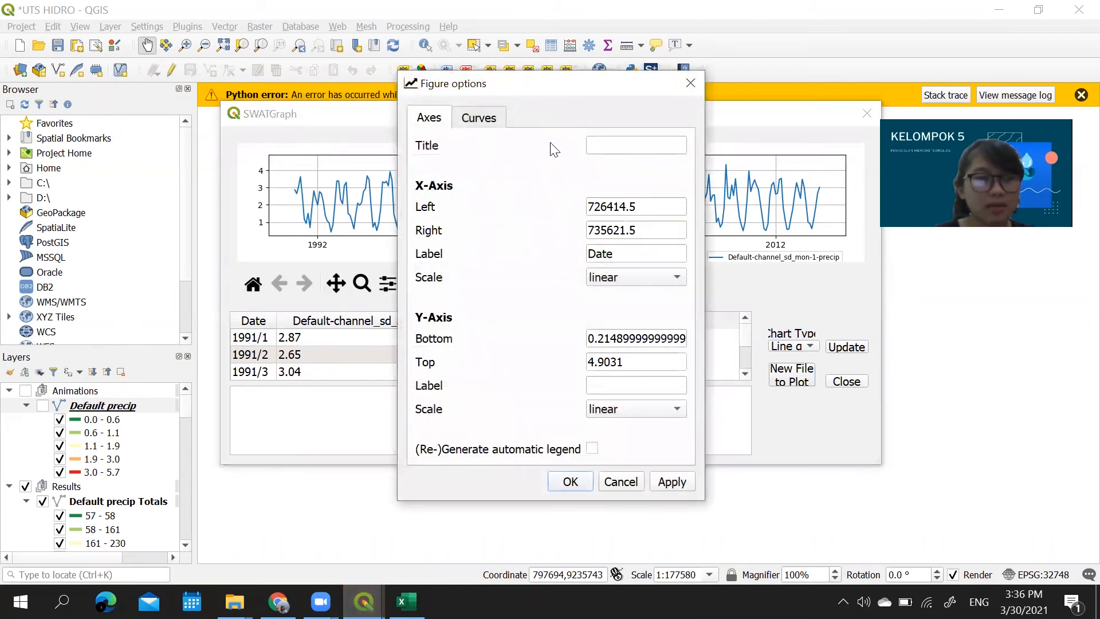
left_click(614, 145)
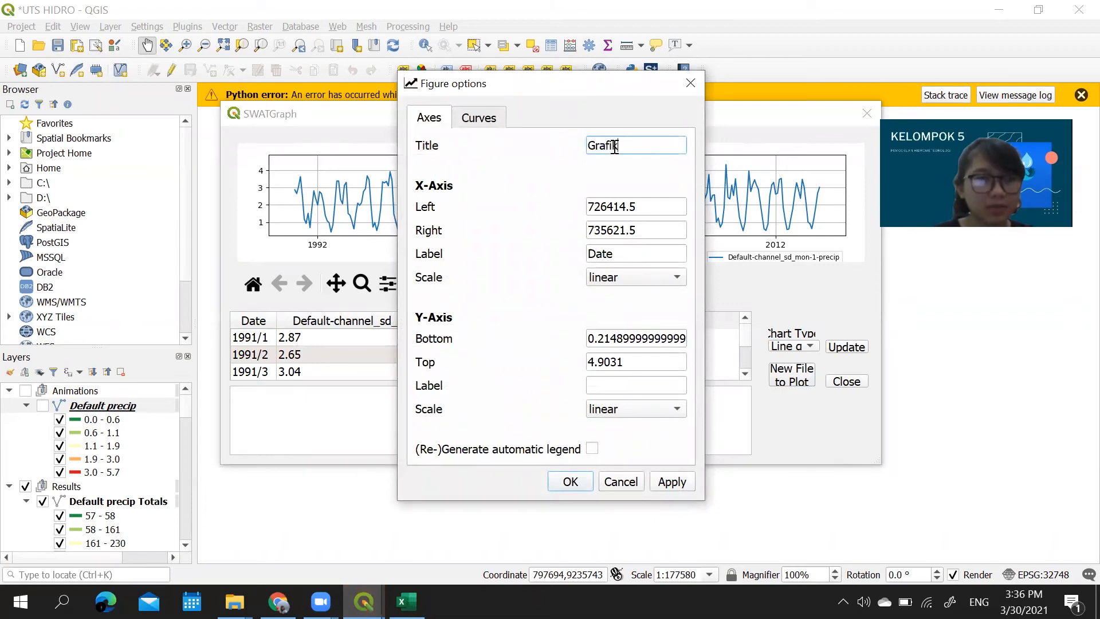
left_click(492, 130)
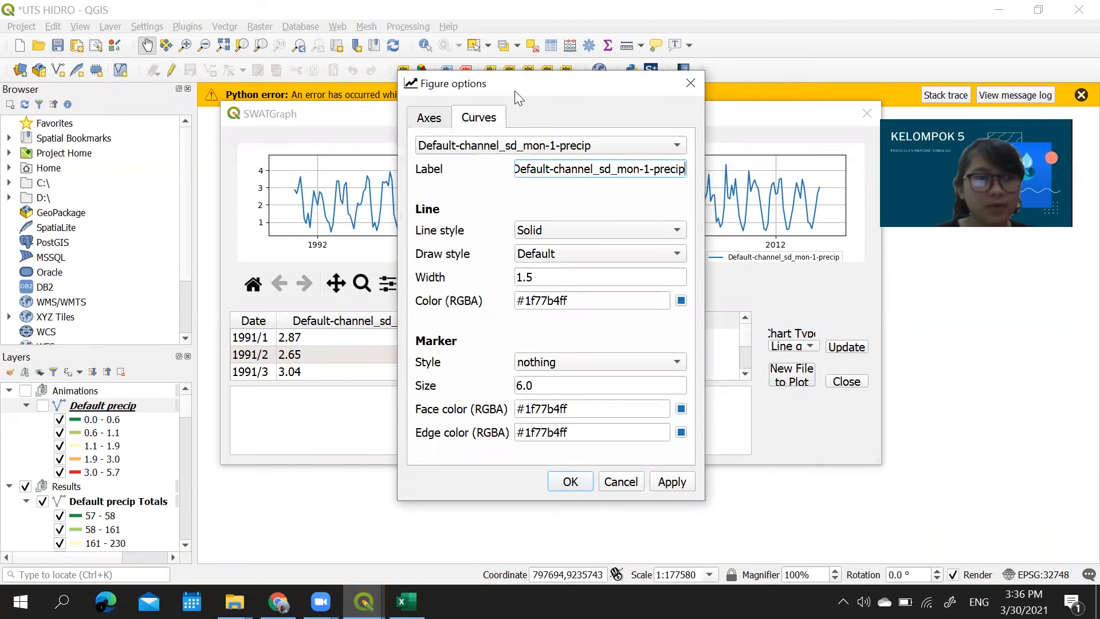
left_click_drag(548, 88, 275, 109)
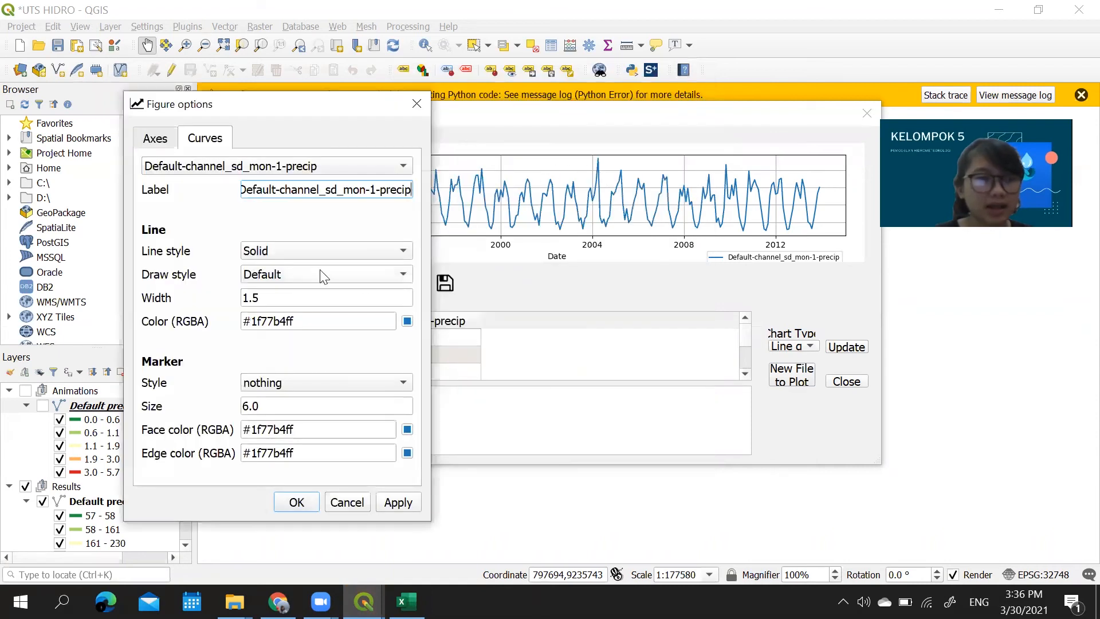
left_click(311, 245)
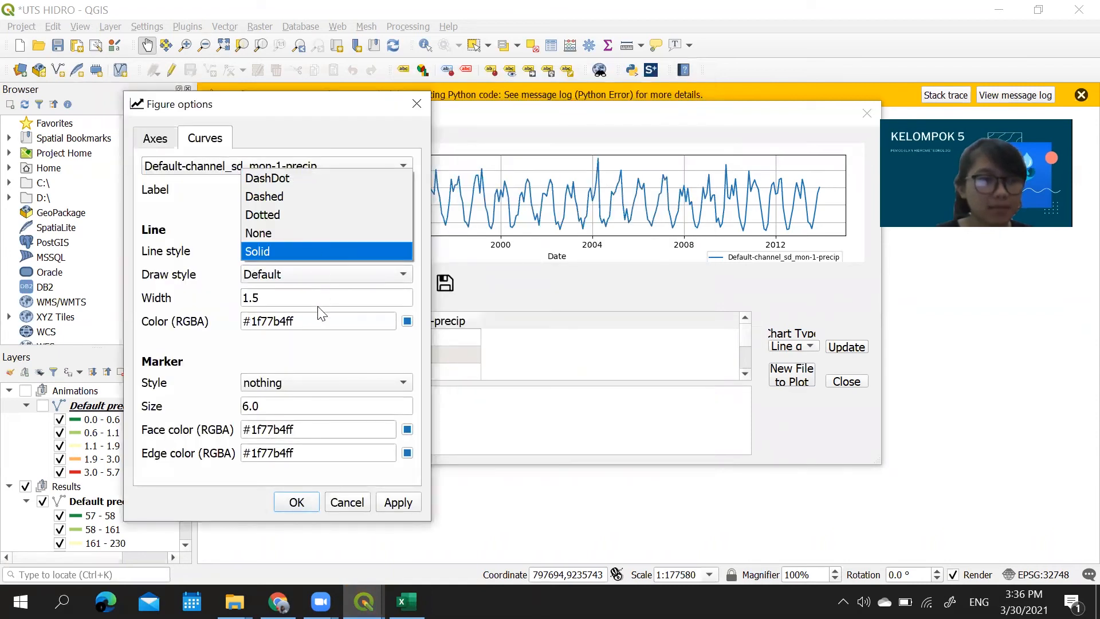
left_click(296, 216)
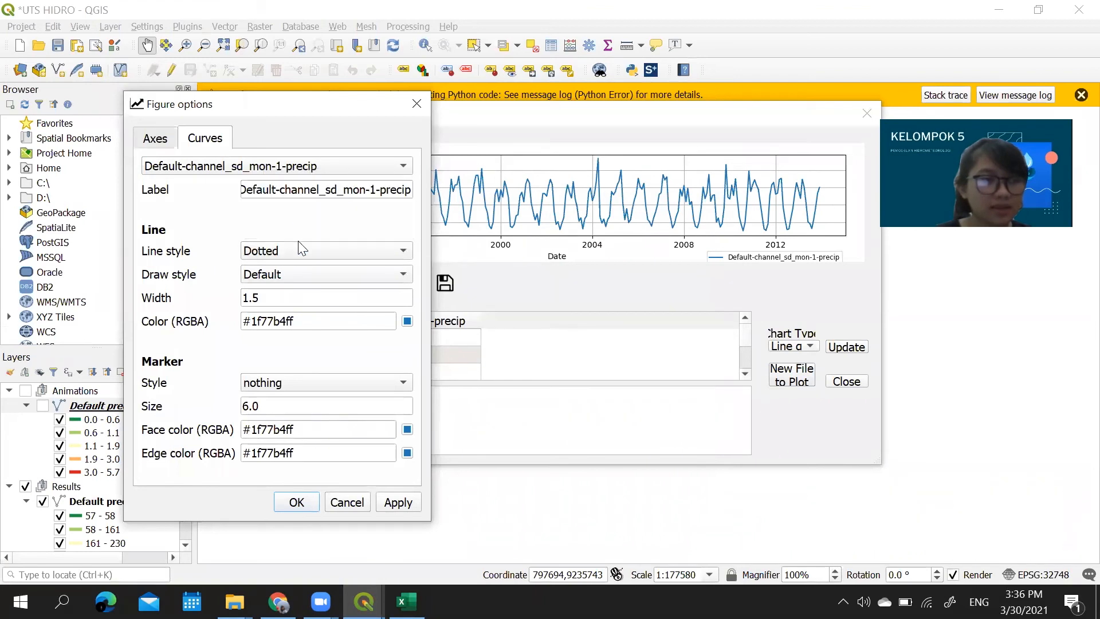
left_click(310, 284)
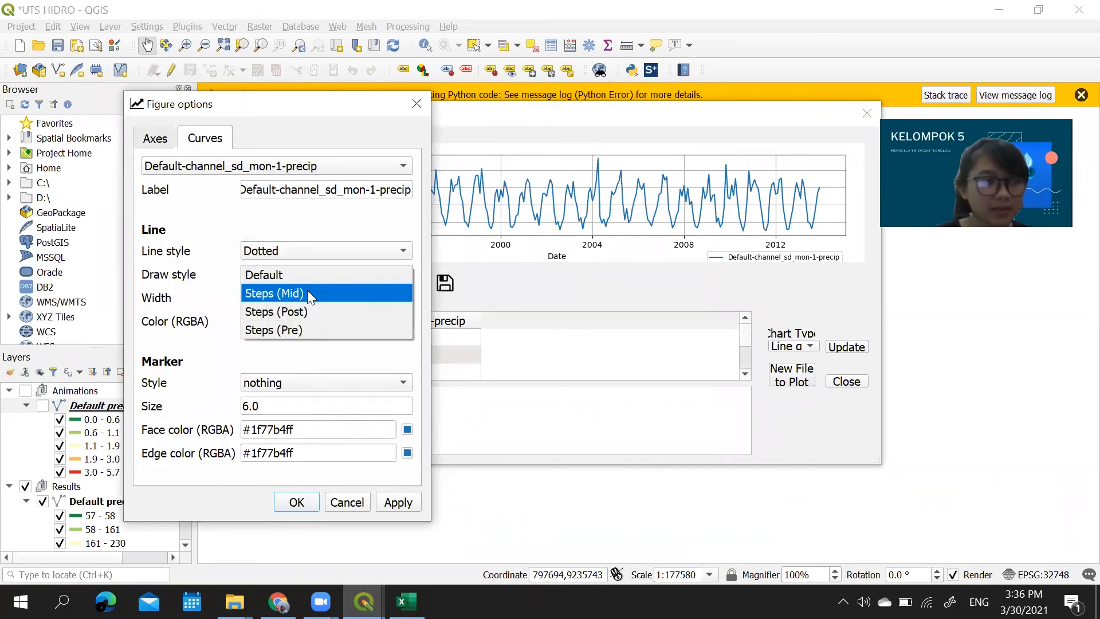
left_click(307, 290)
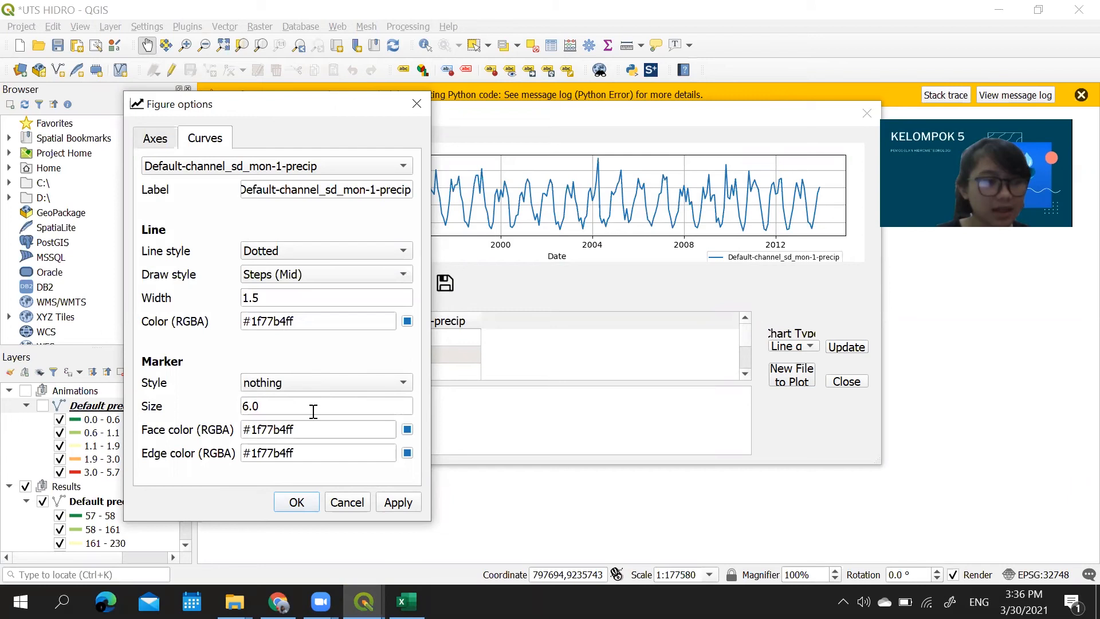
Set the precip curve's line color to bright green, #55ff00ff, and accept the figure options
left_click(407, 322)
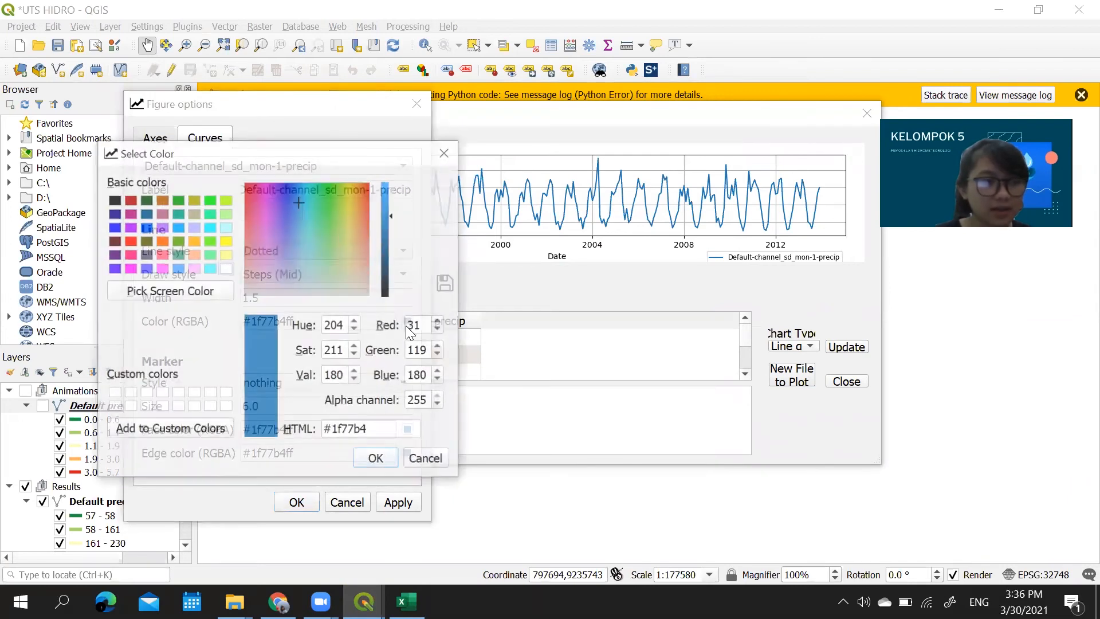
left_click(210, 243)
left_click(376, 459)
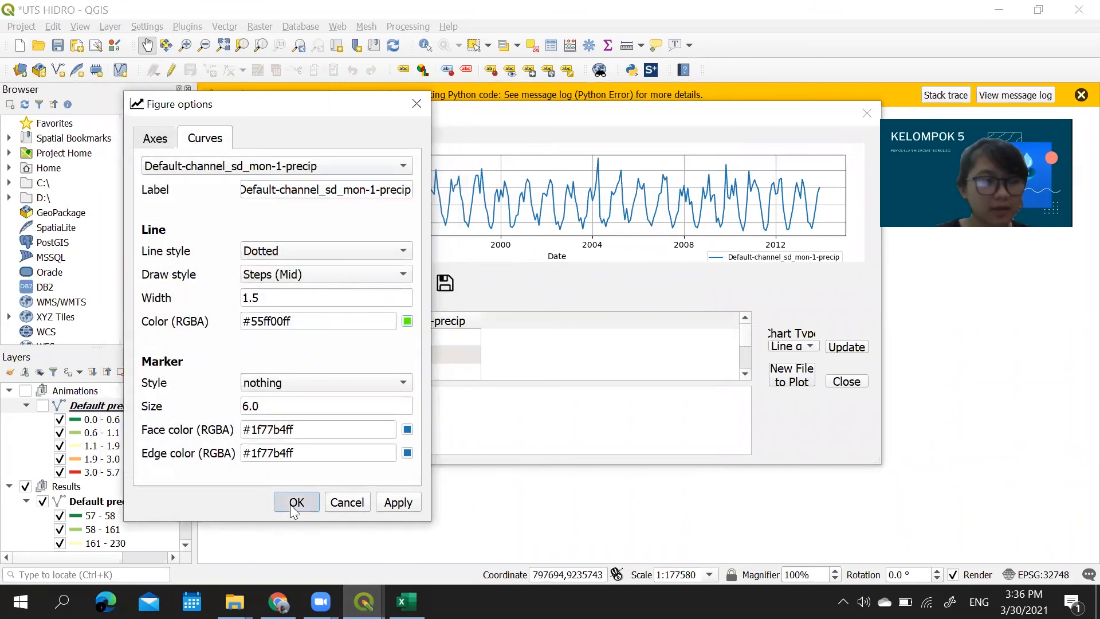
left_click(295, 505)
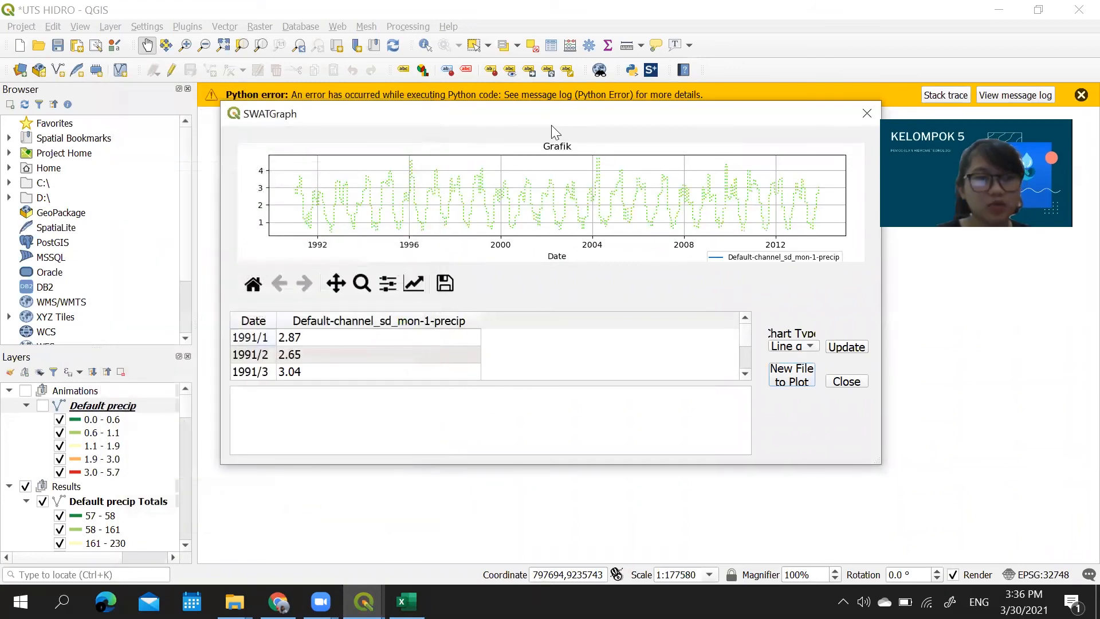
Save the styled graph as a PNG image named precip in Documents
left_click(445, 290)
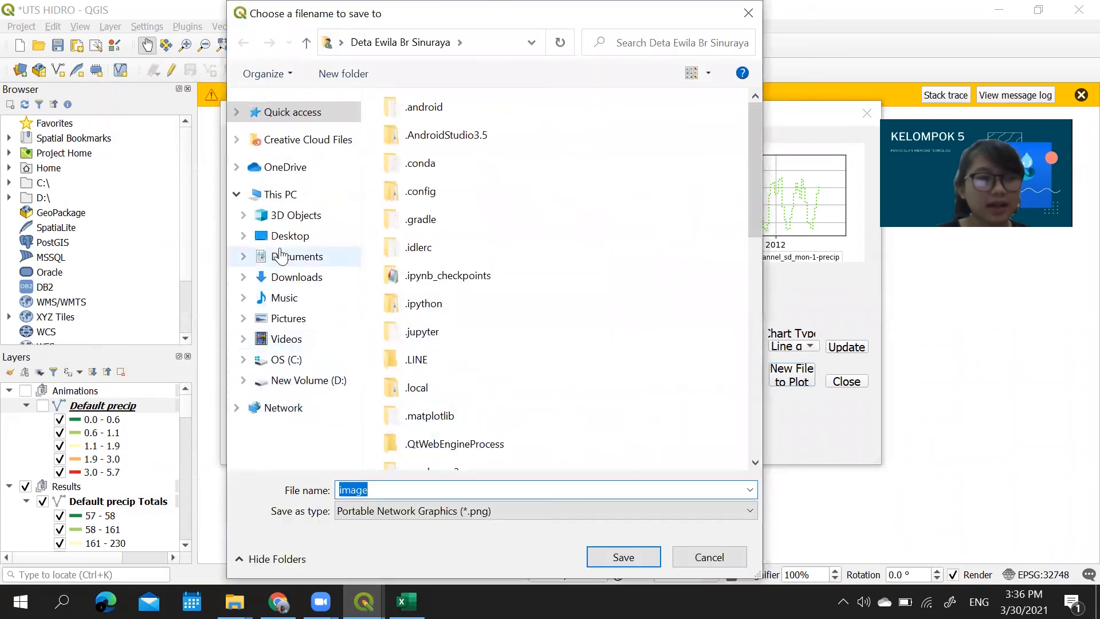
left_click(337, 259)
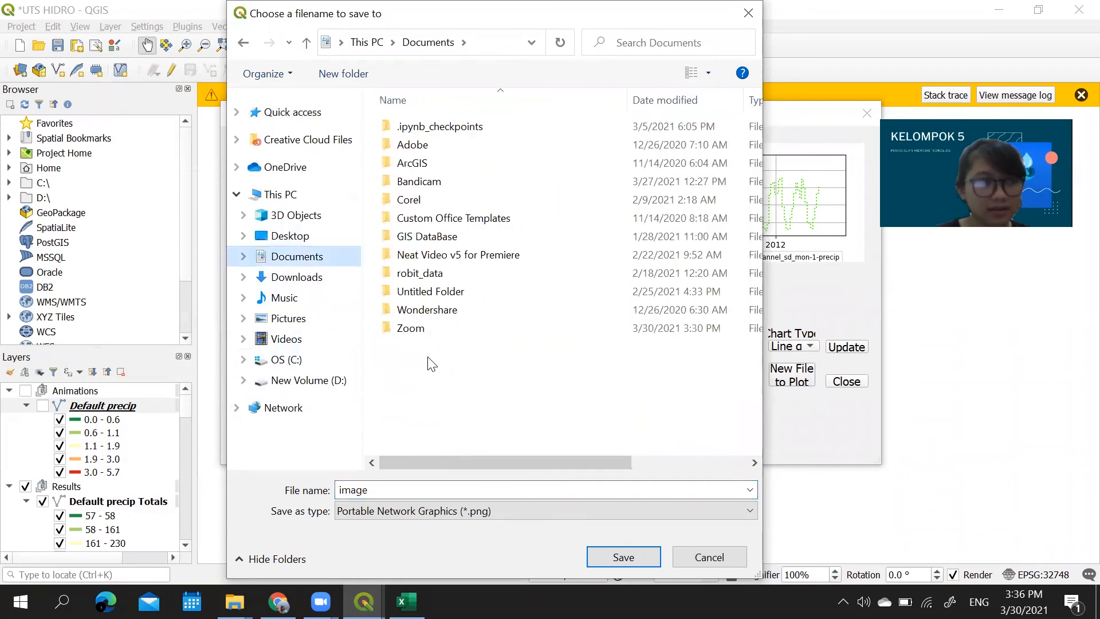
left_click_drag(369, 491, 332, 491)
type("precip")
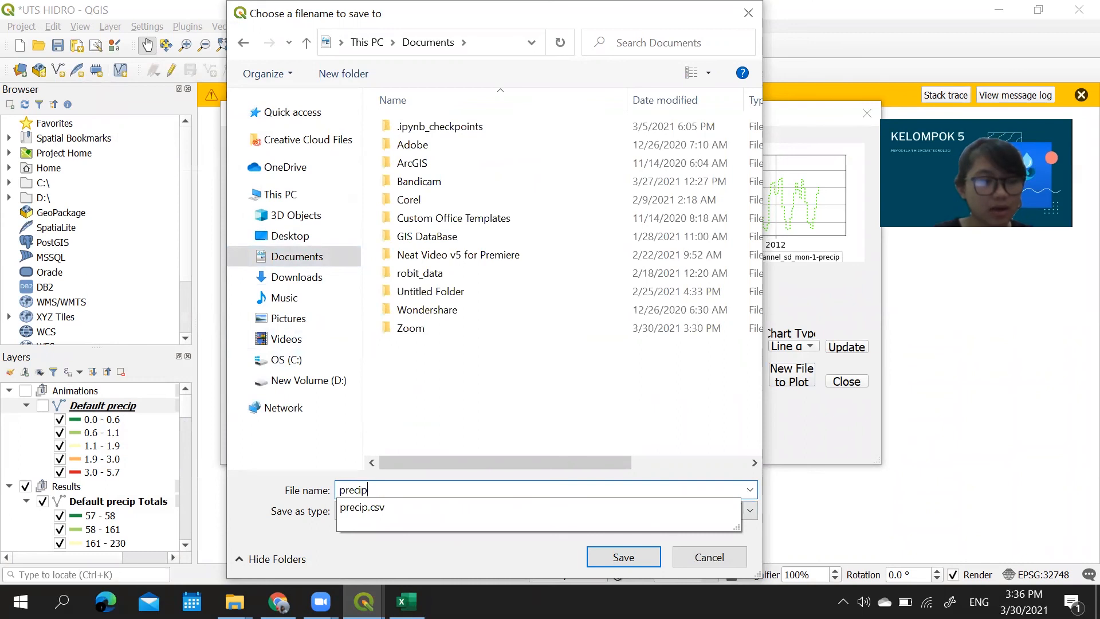
left_click(295, 490)
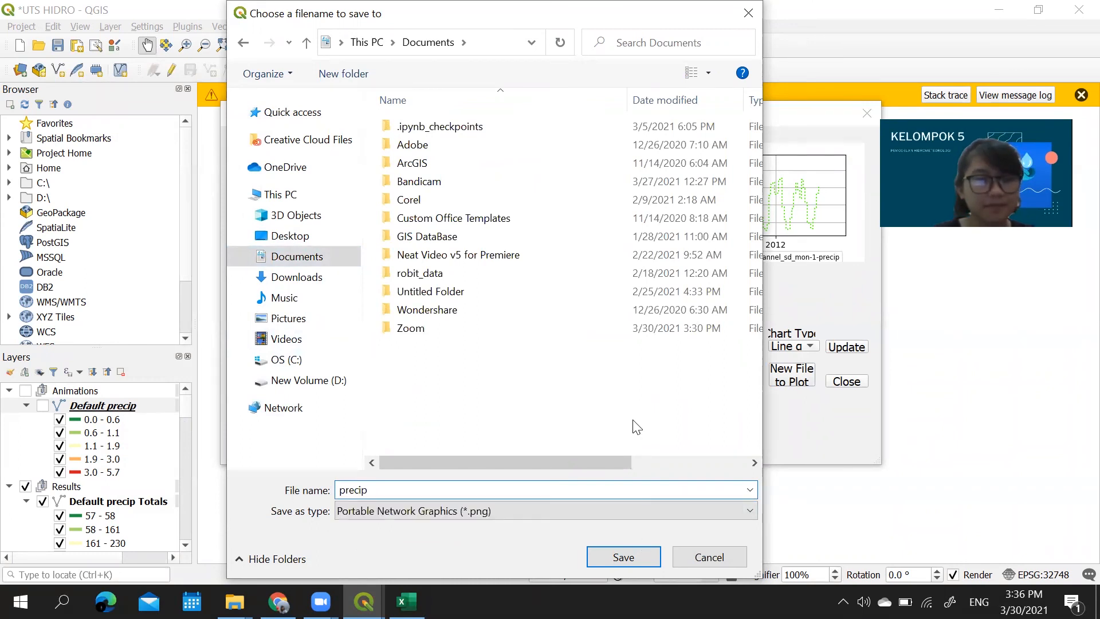
key("Return")
Switch to the Documents folder in File Explorer, view the saved precip PNG image, and close the viewer
left_click(235, 601)
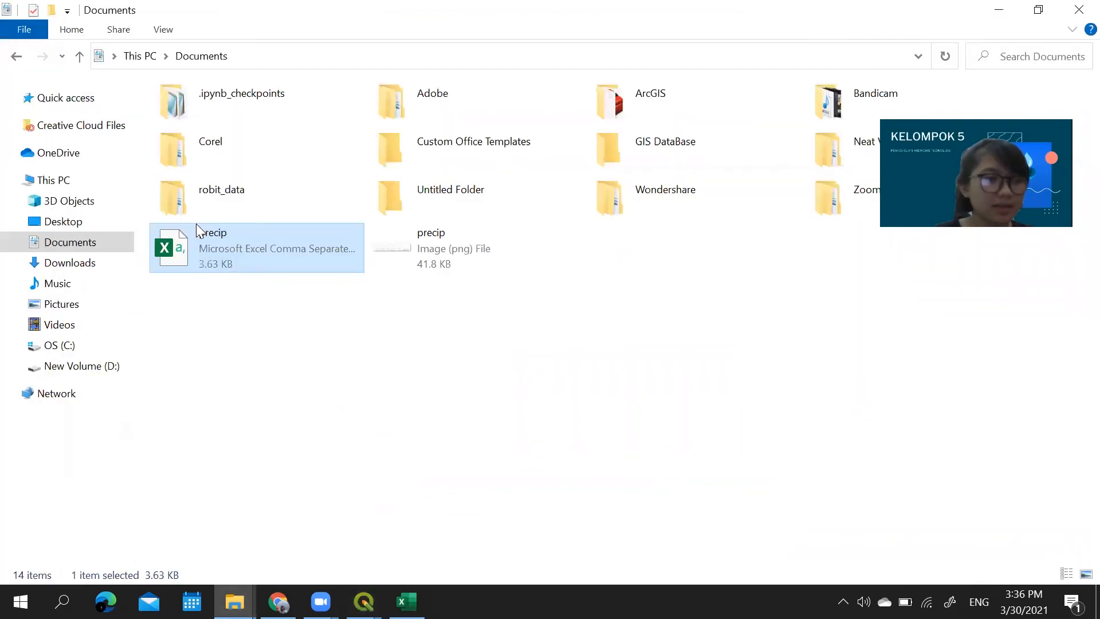
left_click_drag(570, 308, 267, 244)
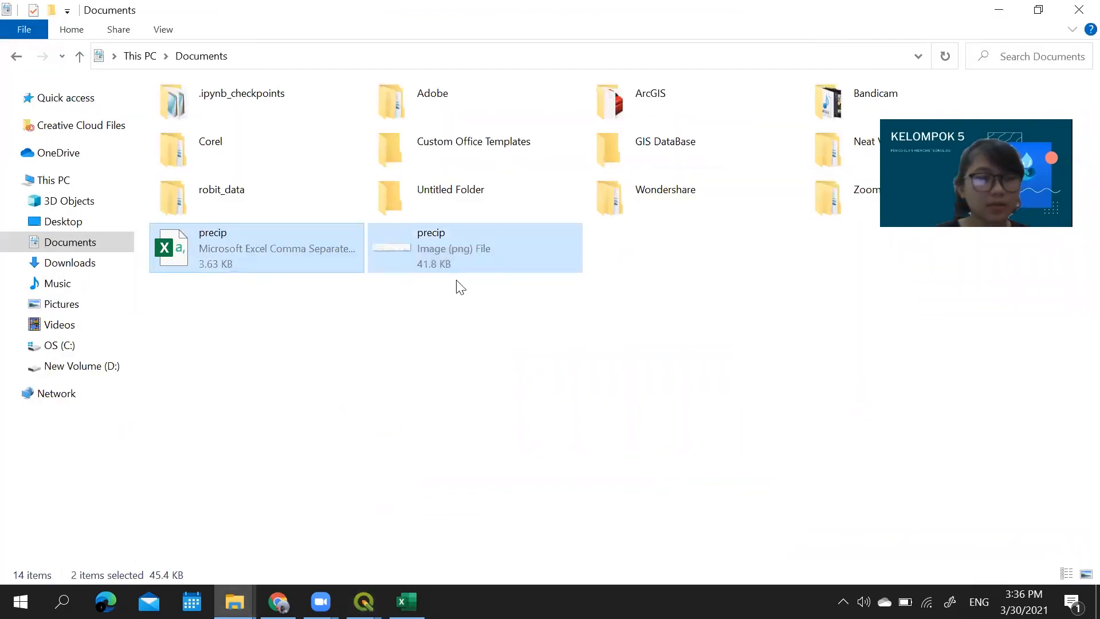
double_click(429, 255)
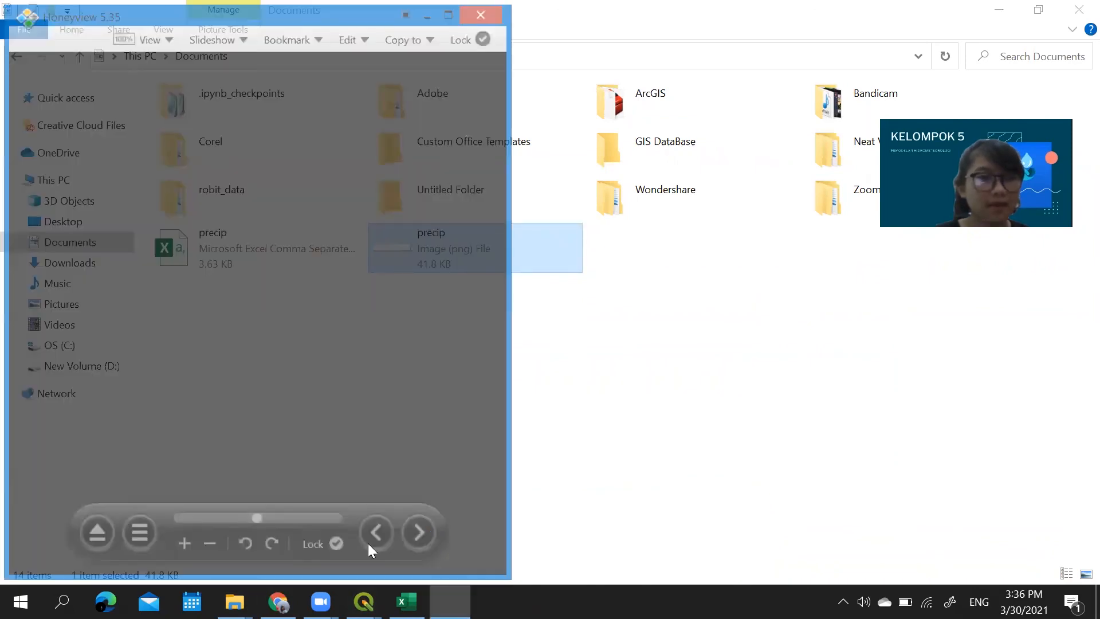
key("Escape")
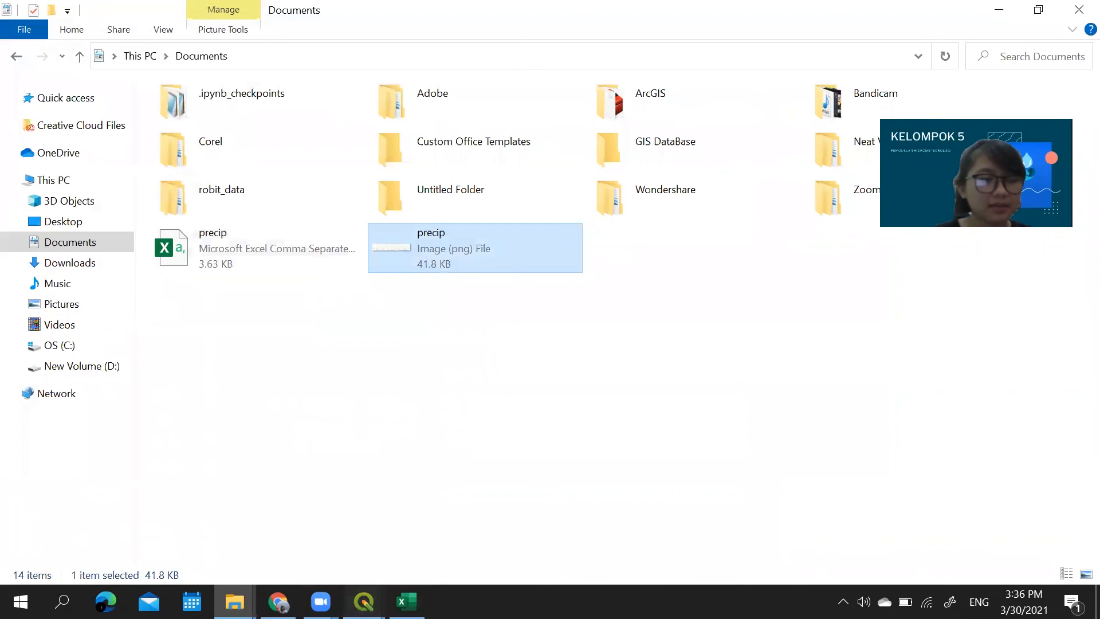
Switch back to QGIS and bring up the Visualise Results window alongside the graph
key("alt+Tab")
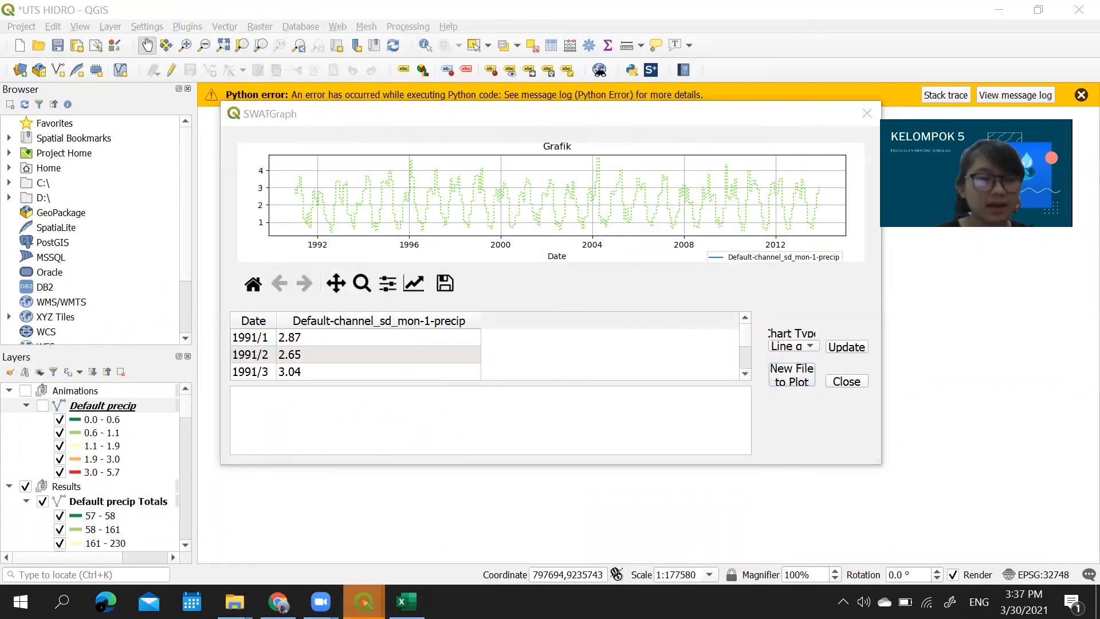
mouse_move(364, 601)
left_click(248, 530)
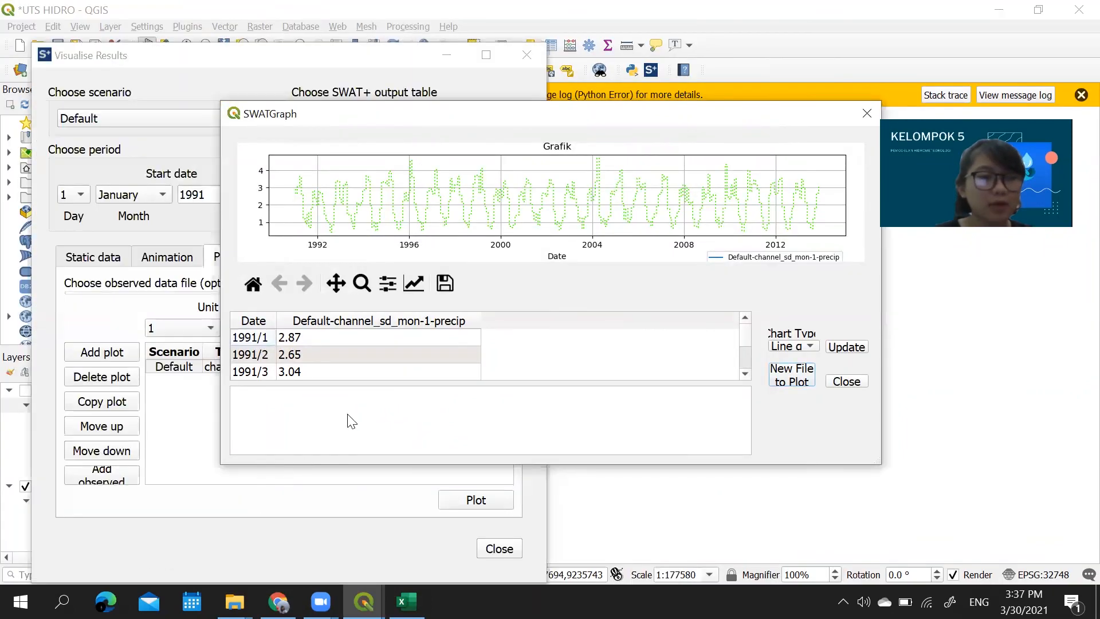
Close the precipitation graph and select evap as the variable in the static data settings
left_click(866, 113)
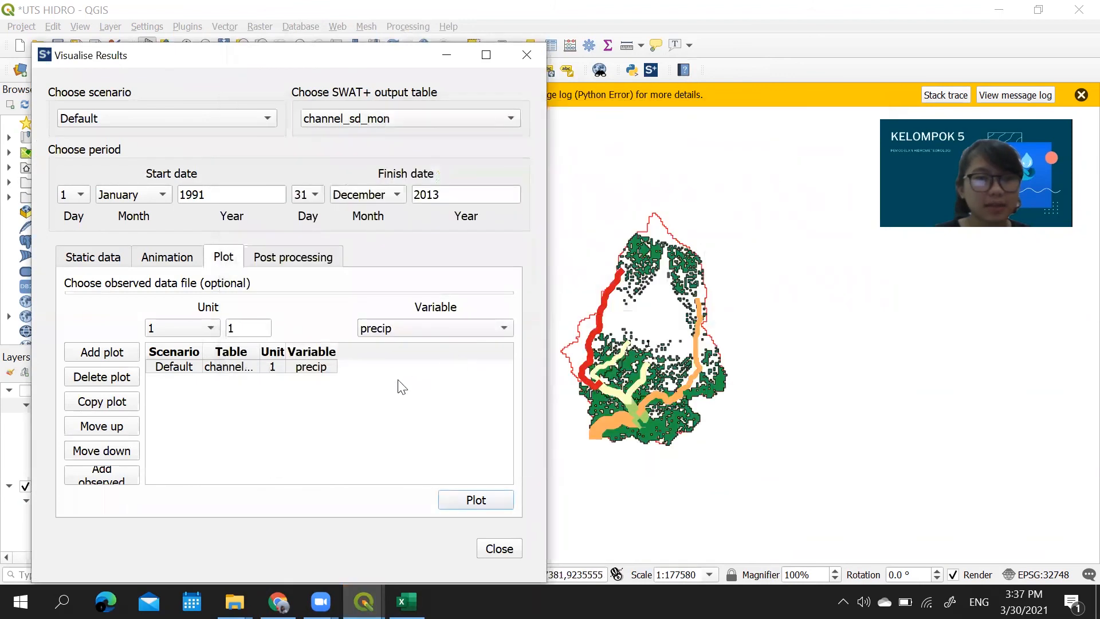
left_click(109, 258)
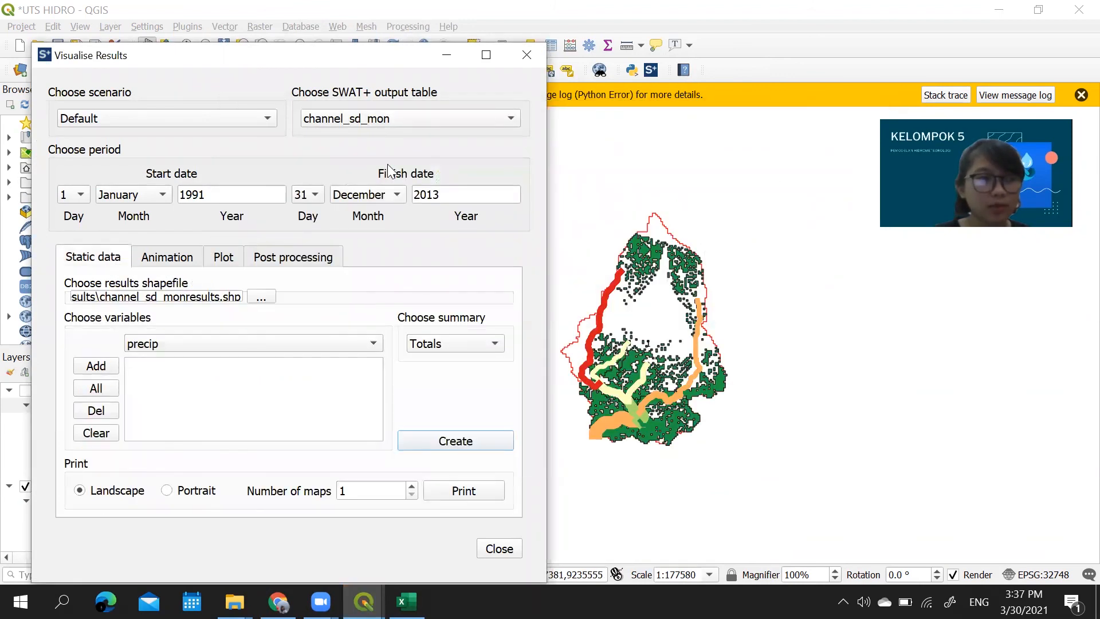
left_click(294, 343)
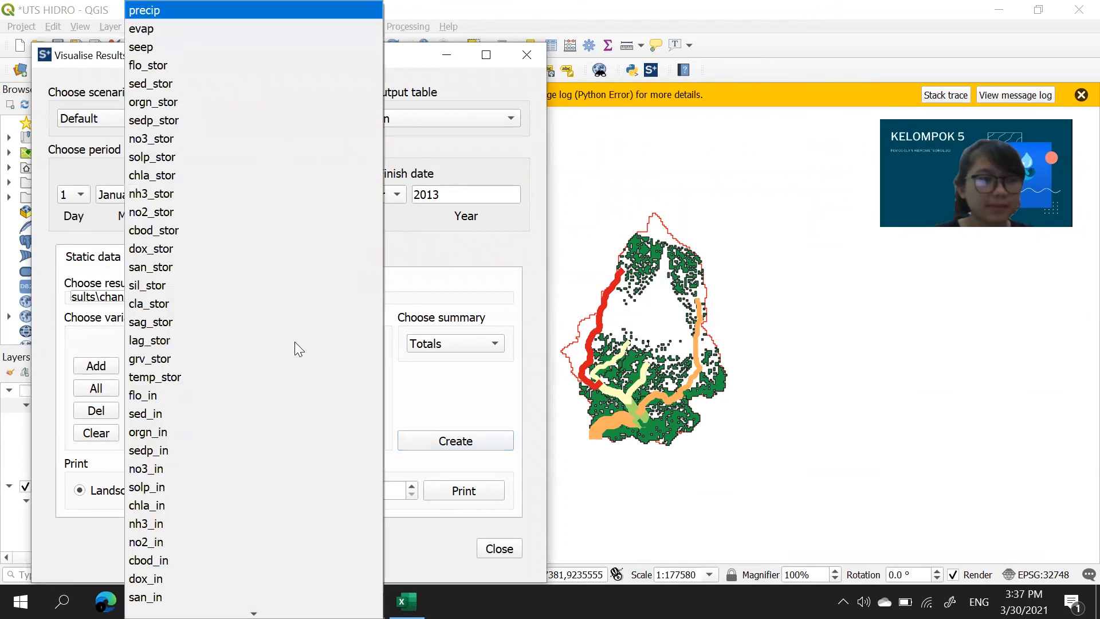
left_click(176, 29)
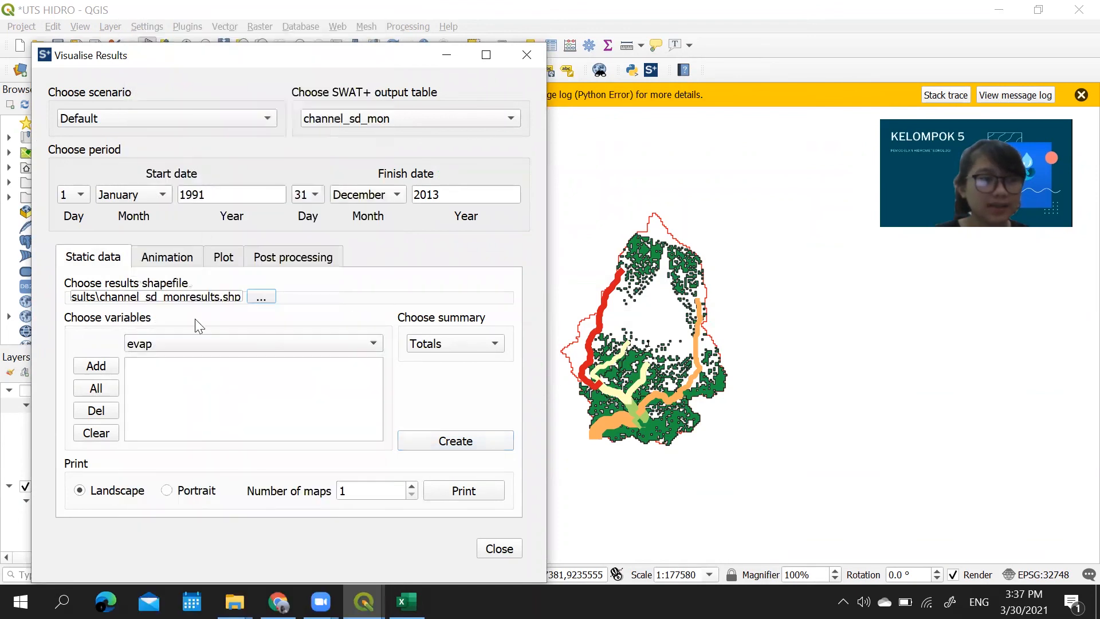
Look through the available SWAT+ output tables and dismiss the list without choosing another table
left_click(430, 125)
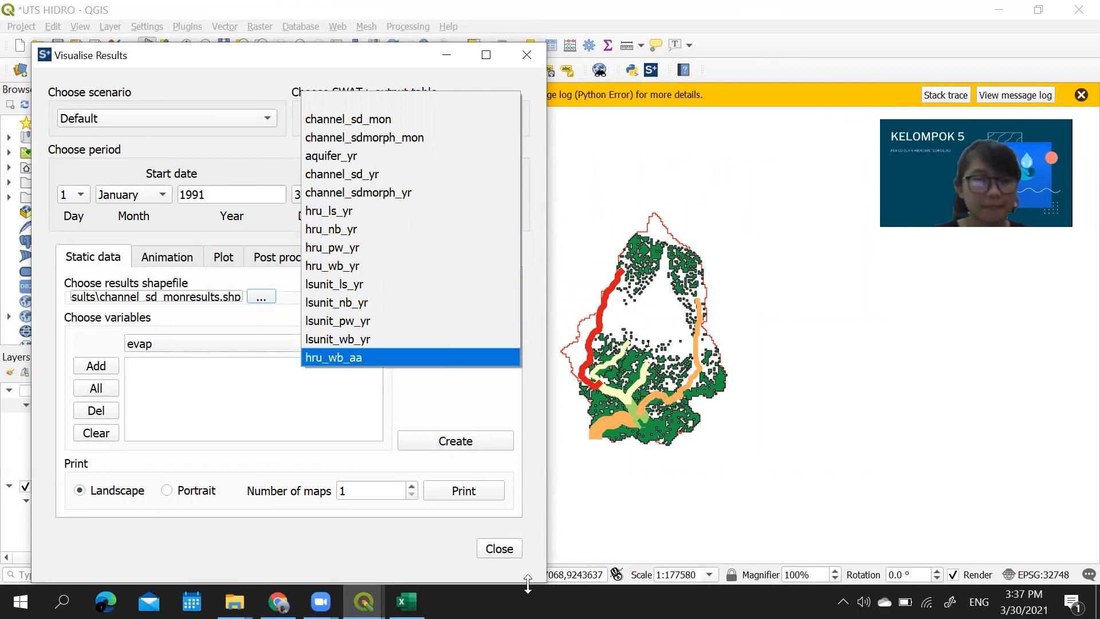
left_click(925, 561)
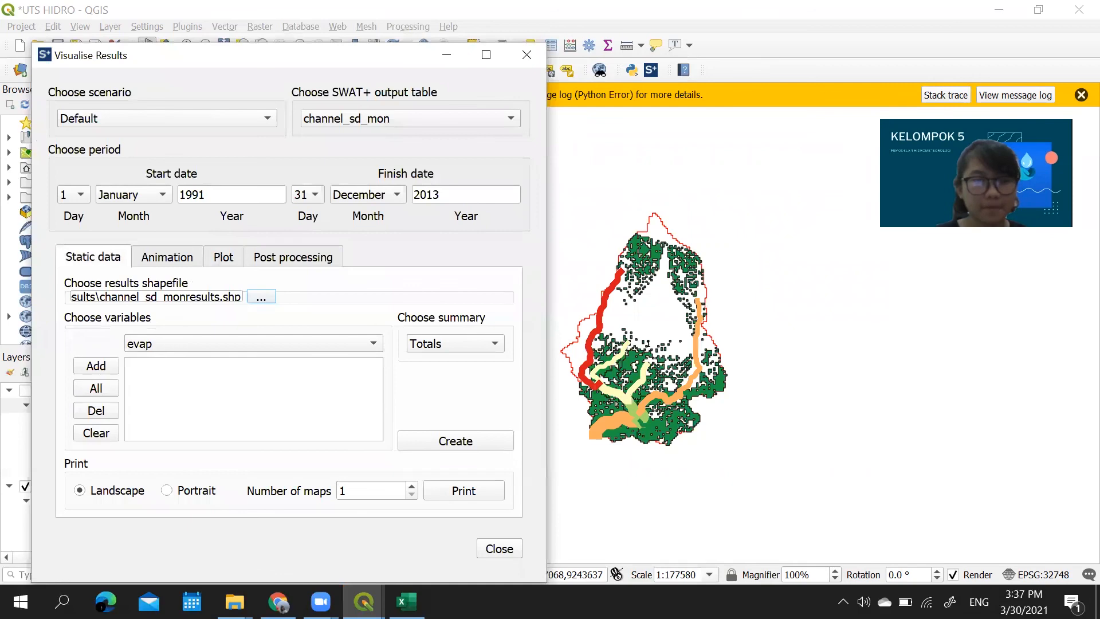